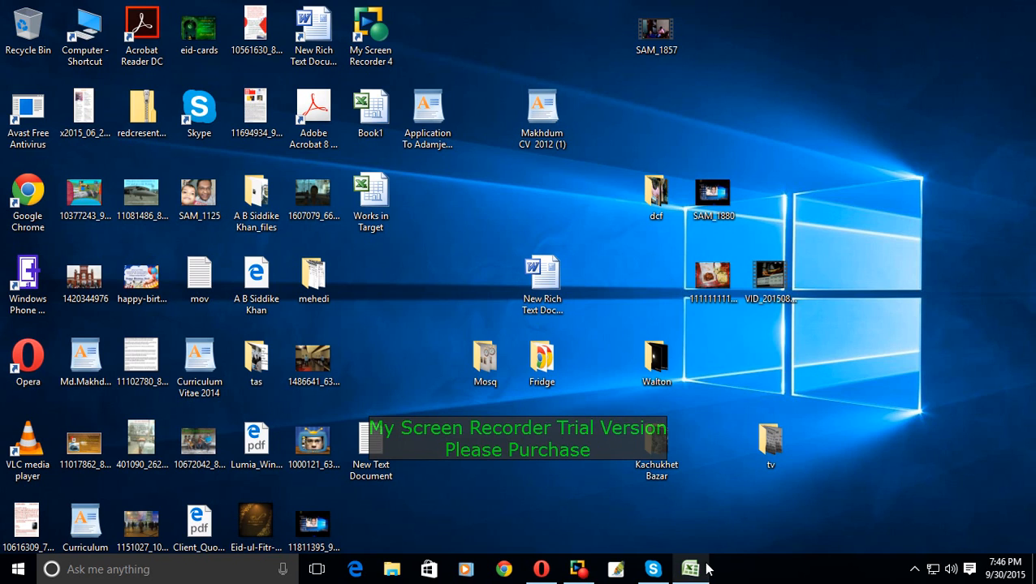
Switch to the open Excel workbook and set the electricity bill sheet's paper size to A4
{"action": "left_click", "coordinate": [690, 569]}
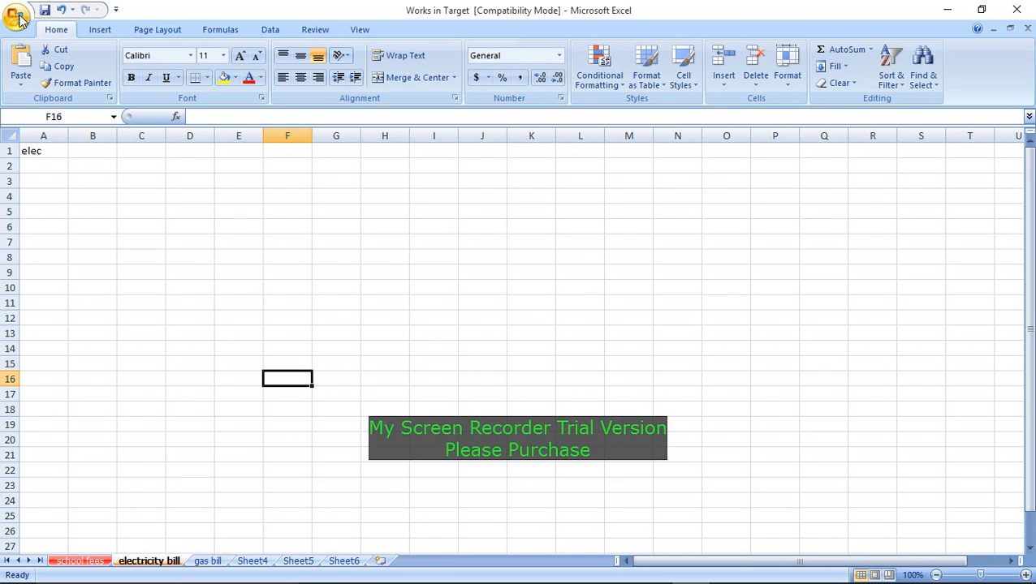
{"action": "left_click", "coordinate": [150, 32]}
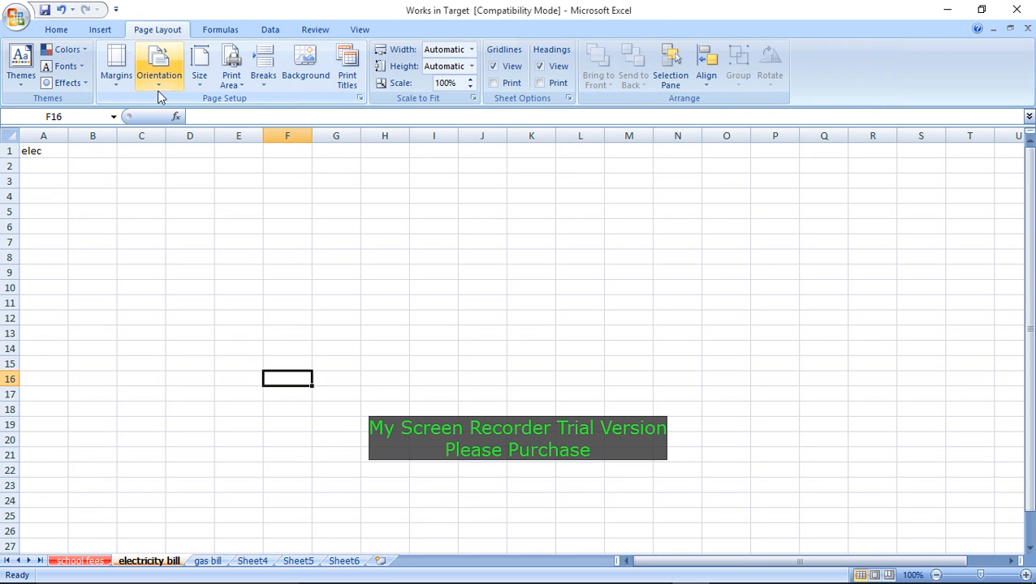
{"action": "left_click", "coordinate": [203, 86]}
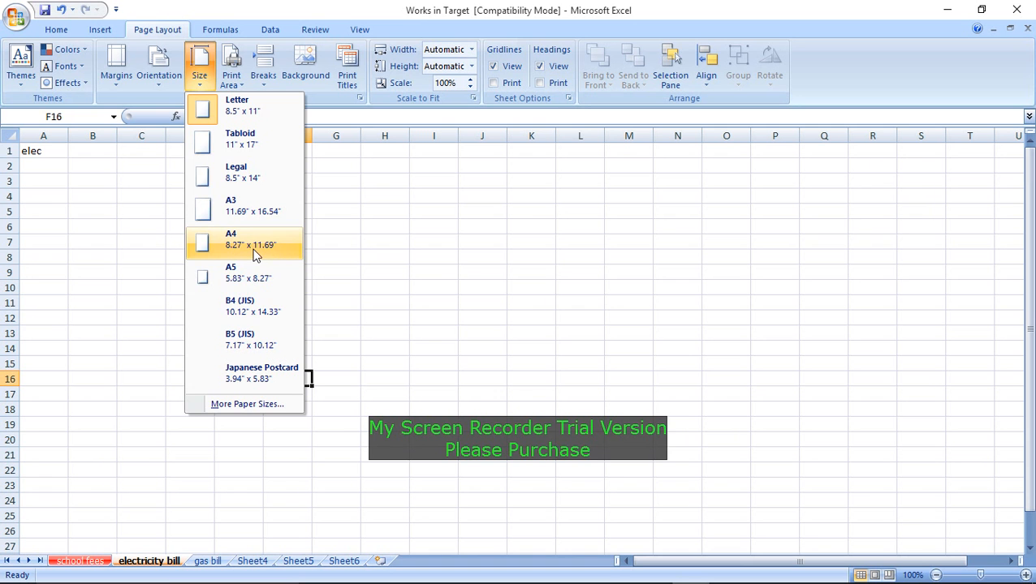
{"action": "left_click", "coordinate": [256, 248]}
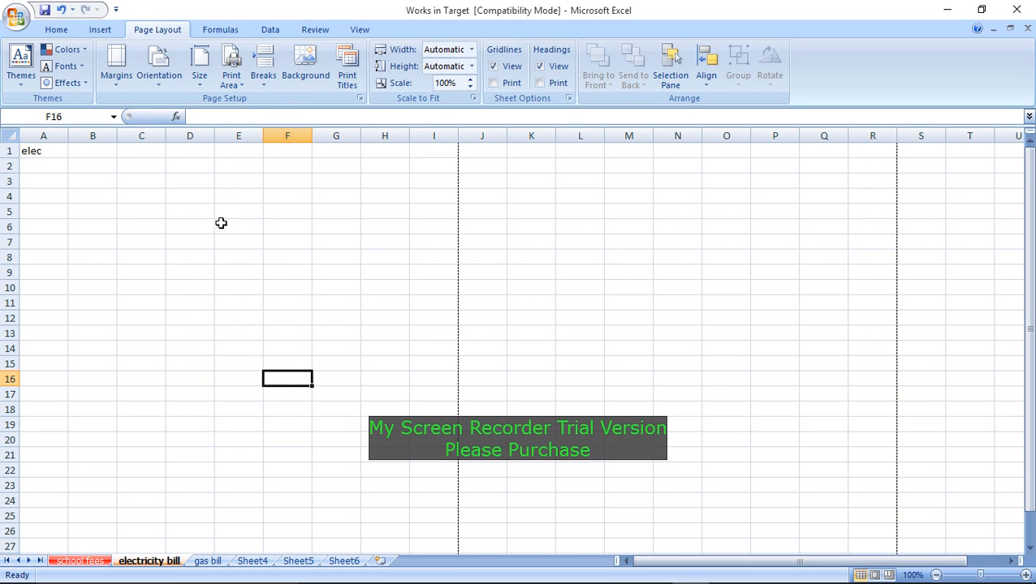
Select the student marks table (A3:F8) on the school fees sheet and view its print preview enlarged
{"action": "left_click", "coordinate": [58, 563]}
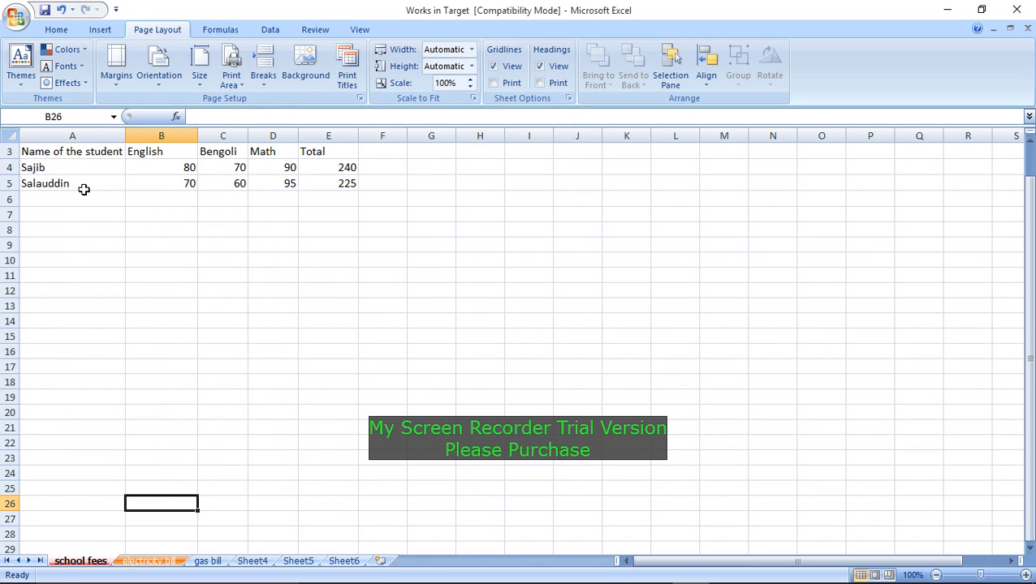
{"action": "left_click_drag", "start_coordinate": [32, 151], "coordinate": [384, 221]}
{"action": "left_click", "coordinate": [10, 22]}
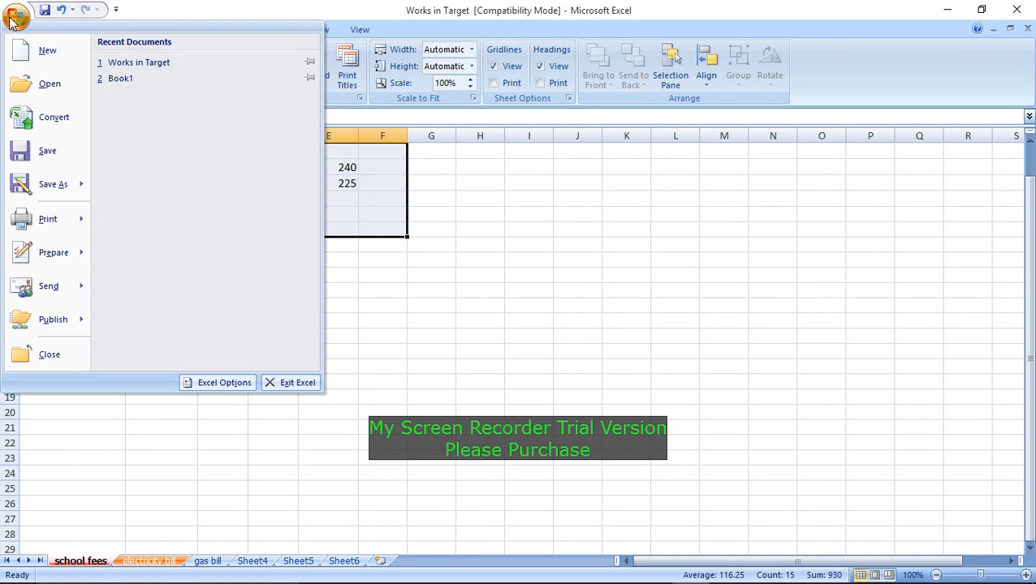
{"action": "mouse_move", "coordinate": [46, 230]}
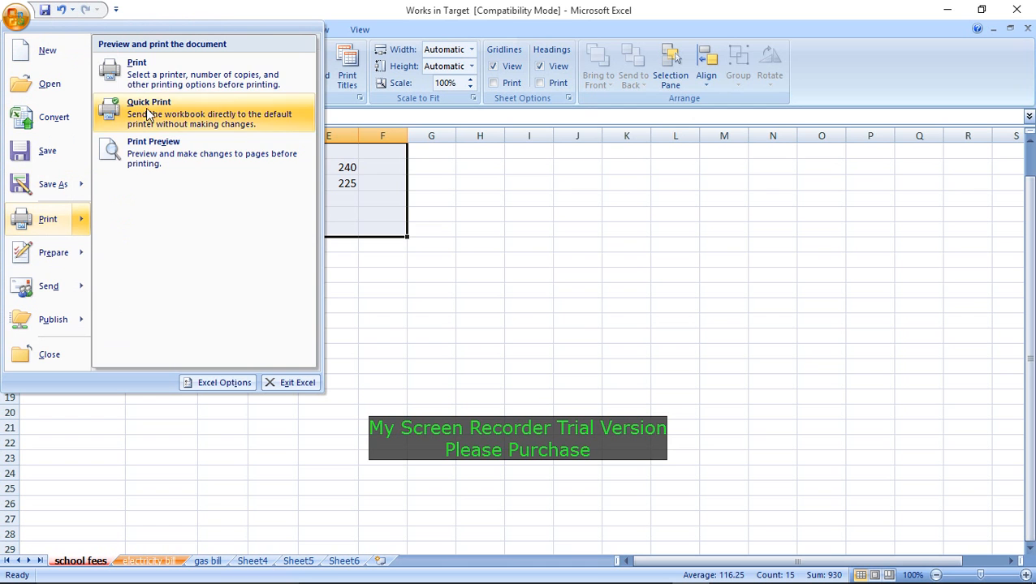
{"action": "left_click", "coordinate": [144, 154]}
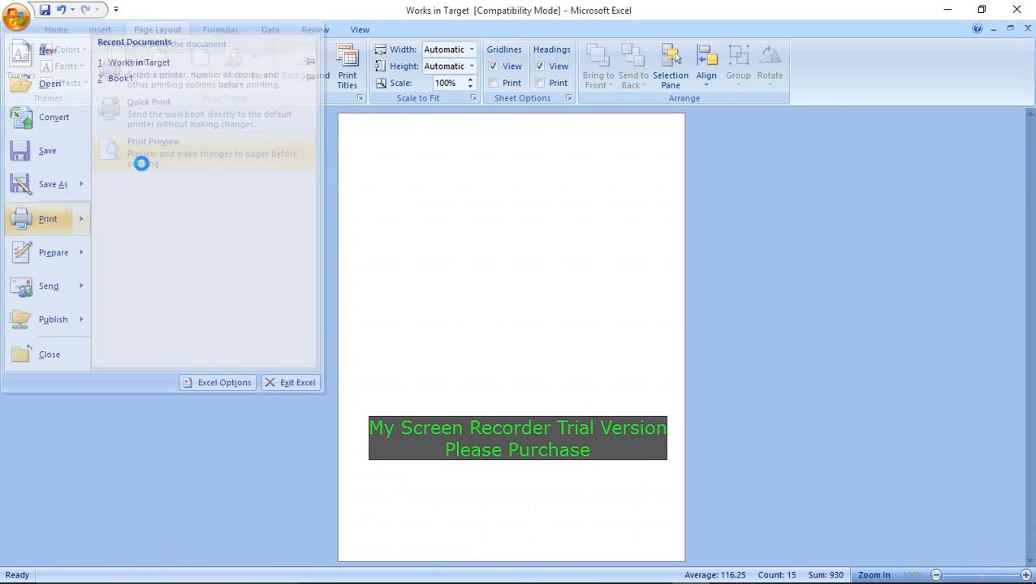
{"action": "left_click", "coordinate": [471, 181]}
{"action": "scroll", "coordinate": [484, 189], "scroll_direction": "up", "scroll_amount": 2}
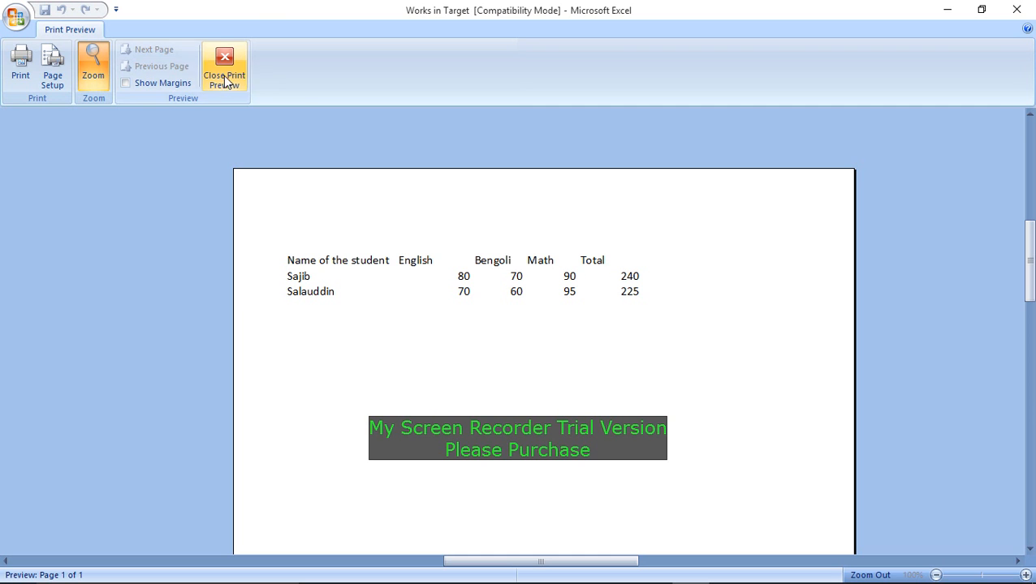
Set the school fees sheet's paper size to A4 and its print quality to 300 dpi in Page Setup
{"action": "left_click", "coordinate": [60, 75]}
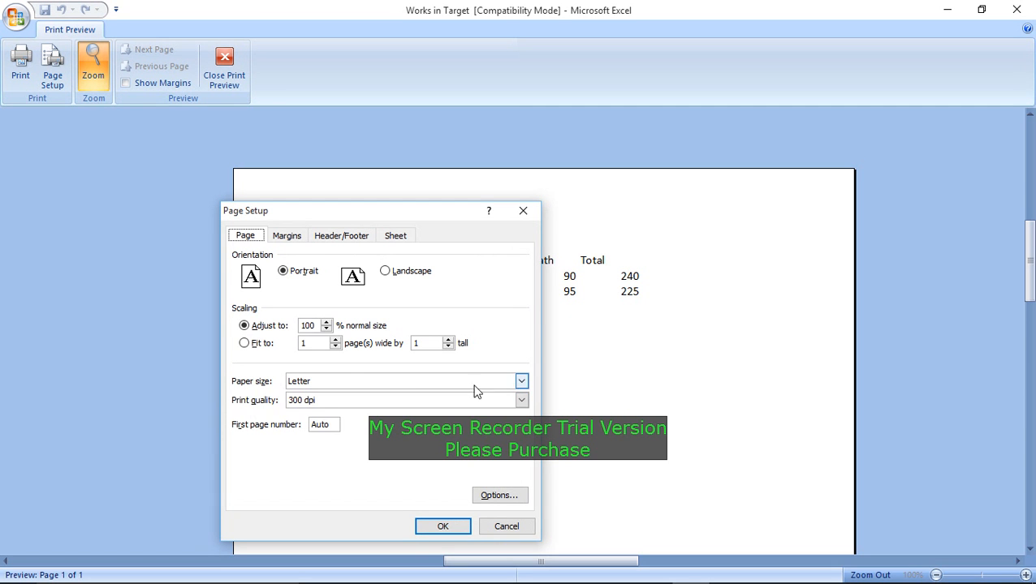
{"action": "left_click", "coordinate": [521, 380]}
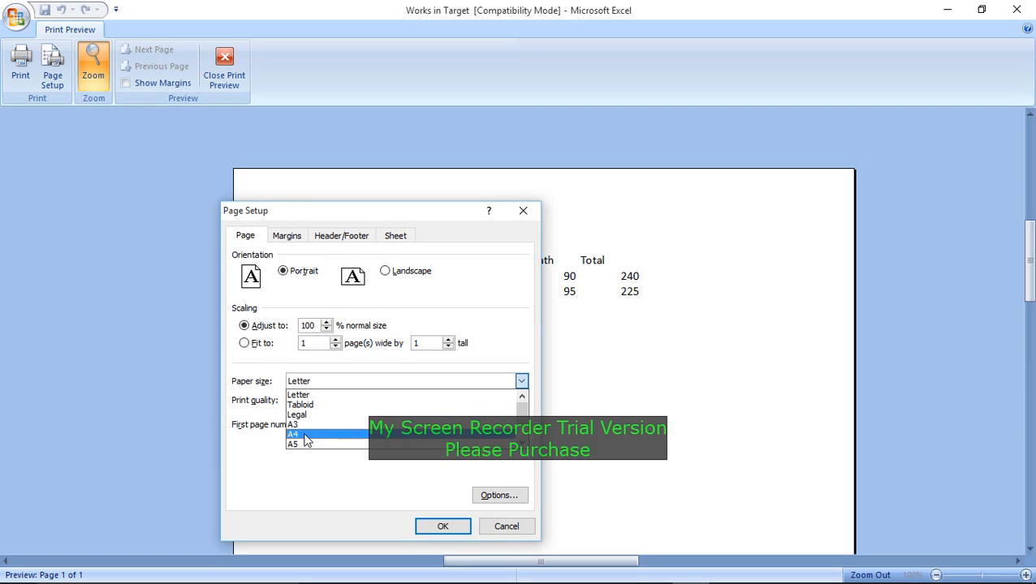
{"action": "left_click", "coordinate": [305, 439]}
{"action": "left_click", "coordinate": [521, 400]}
{"action": "left_click", "coordinate": [521, 400]}
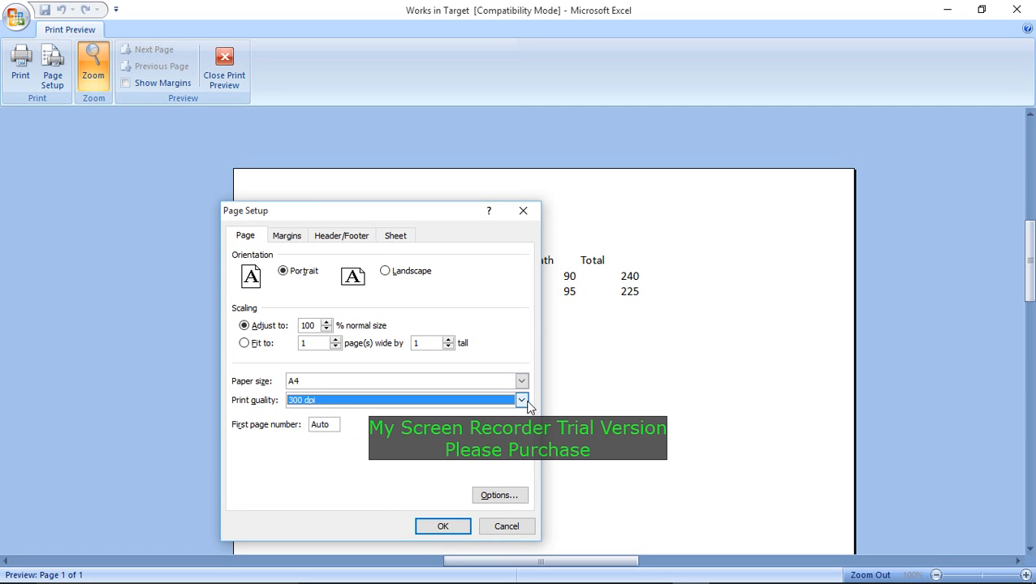
{"action": "left_click", "coordinate": [524, 401]}
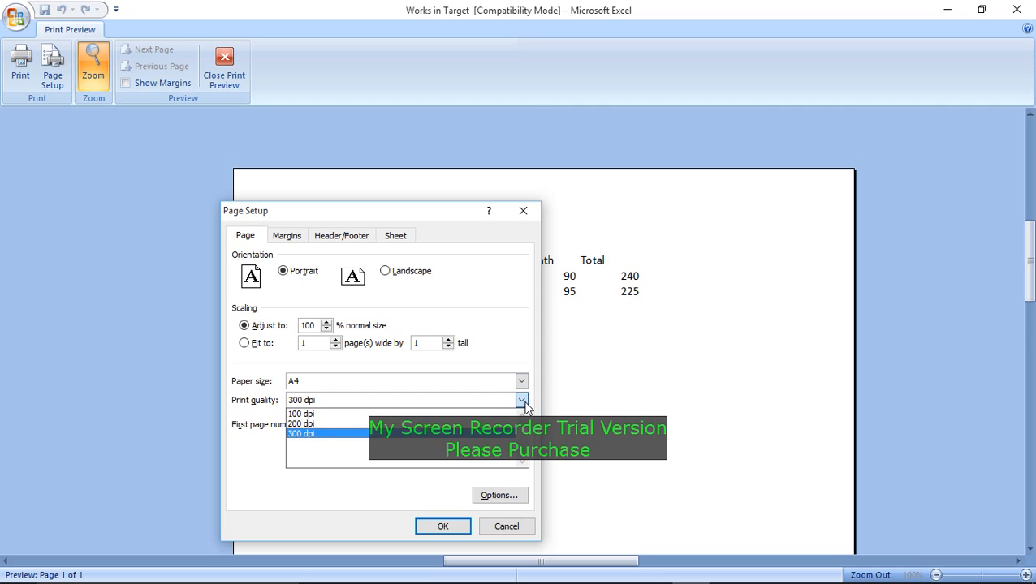
{"action": "left_click", "coordinate": [321, 437]}
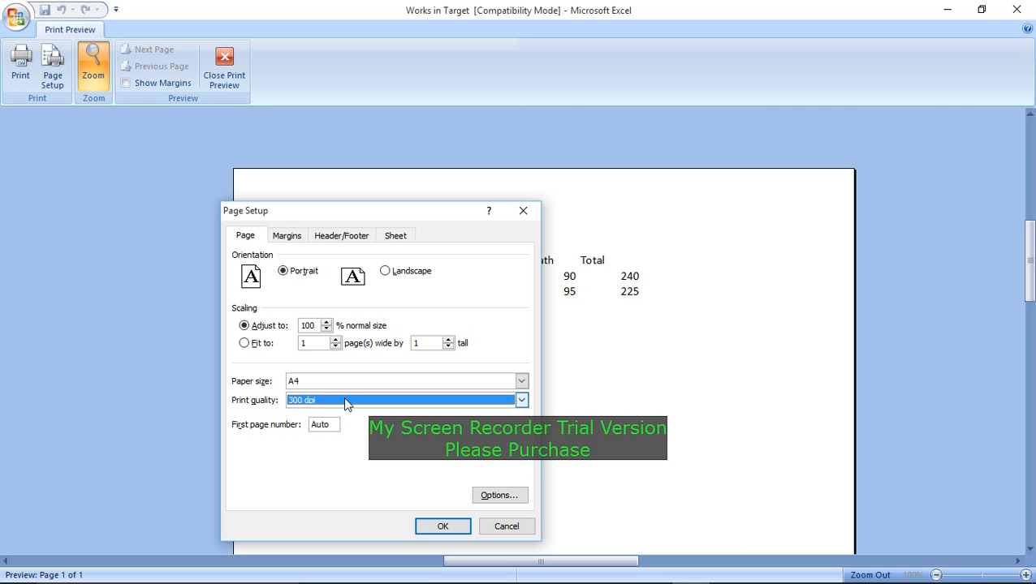
Set the page's top, bottom, left and right margins to 1 and apply the page setup
{"action": "left_click", "coordinate": [288, 236]}
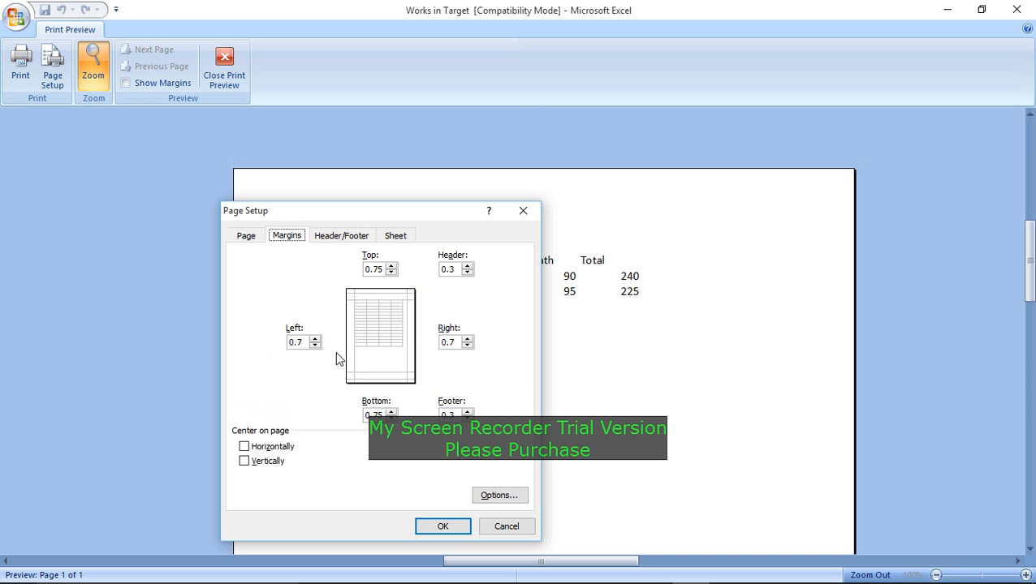
{"action": "double_click", "coordinate": [370, 268]}
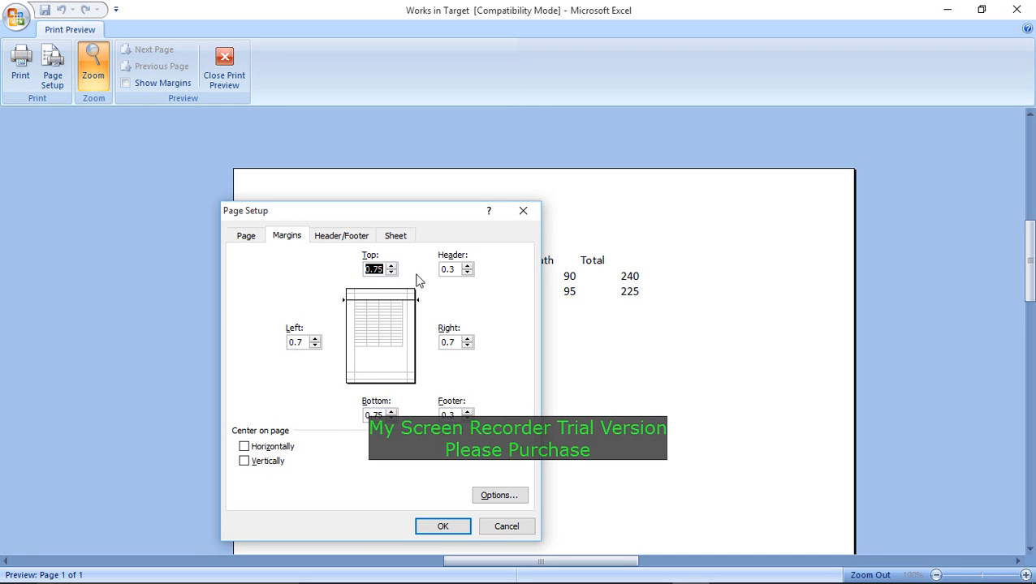
{"action": "type", "text": "1"}
{"action": "left_click_drag", "start_coordinate": [385, 414], "coordinate": [363, 419]}
{"action": "type", "text": "1"}
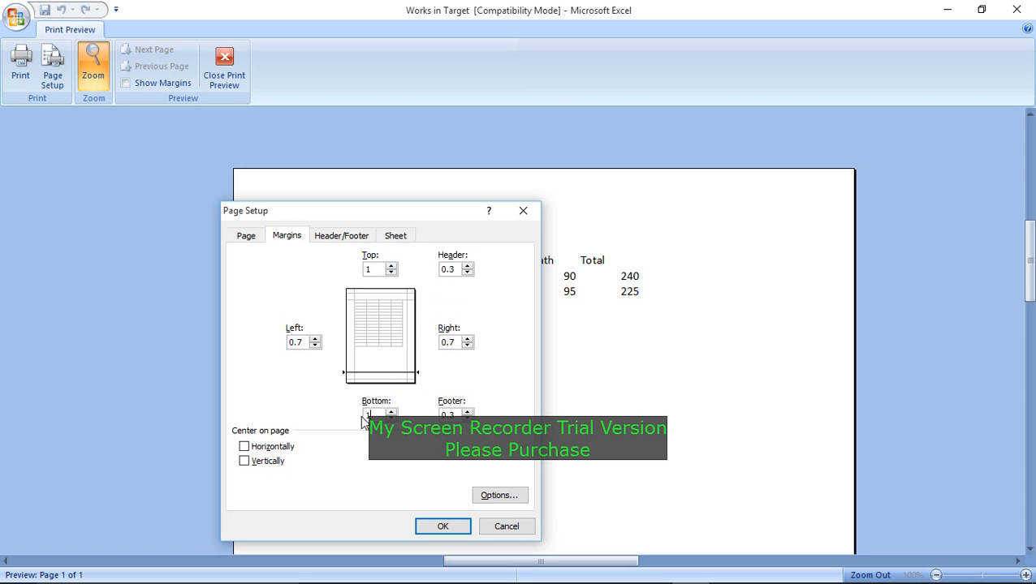
{"action": "left_click_drag", "start_coordinate": [304, 341], "coordinate": [254, 344]}
{"action": "type", "text": "1"}
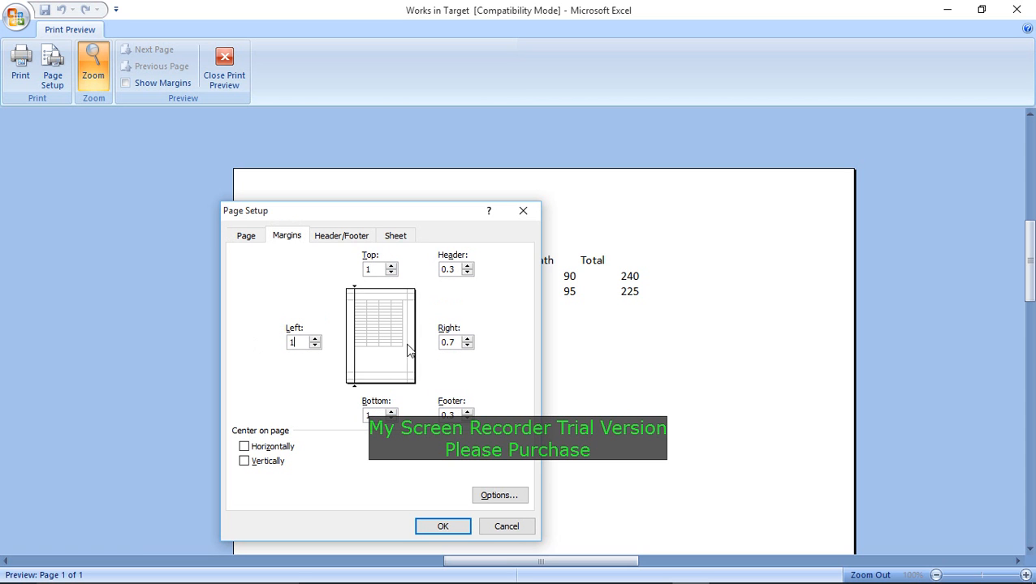
{"action": "left_click_drag", "start_coordinate": [440, 342], "coordinate": [464, 346]}
{"action": "type", "text": "1"}
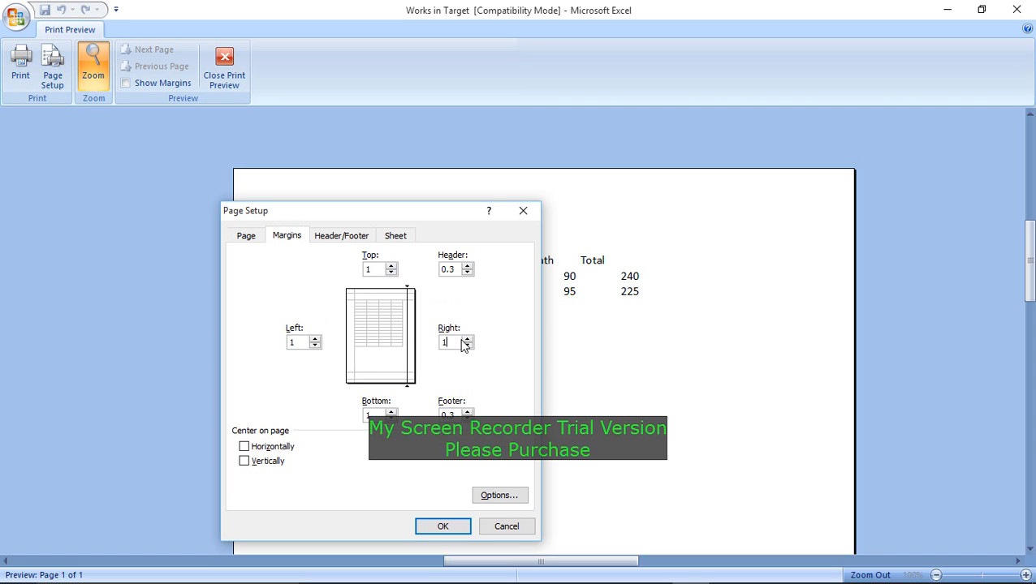
{"action": "left_click", "coordinate": [439, 524]}
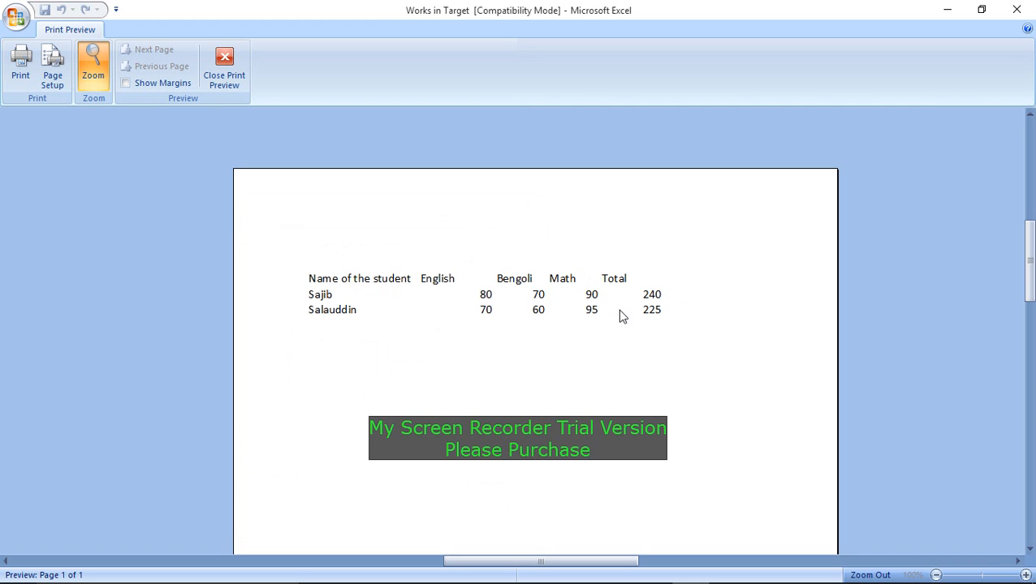
Choose the preset header "Page 1" in Page Setup and replace its centre section with the custom text "Marksheet"
{"action": "left_click", "coordinate": [52, 73]}
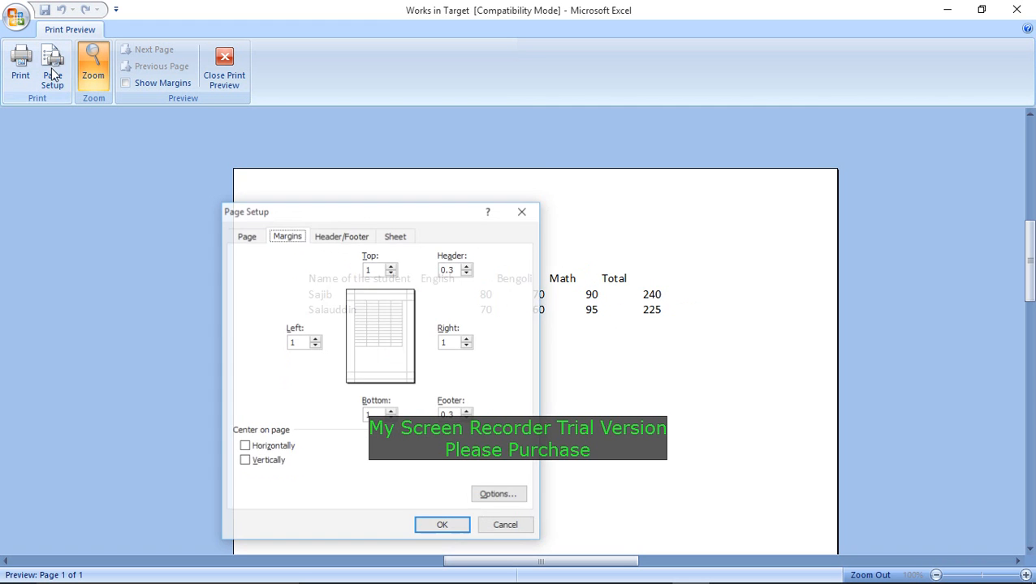
{"action": "left_click", "coordinate": [349, 235]}
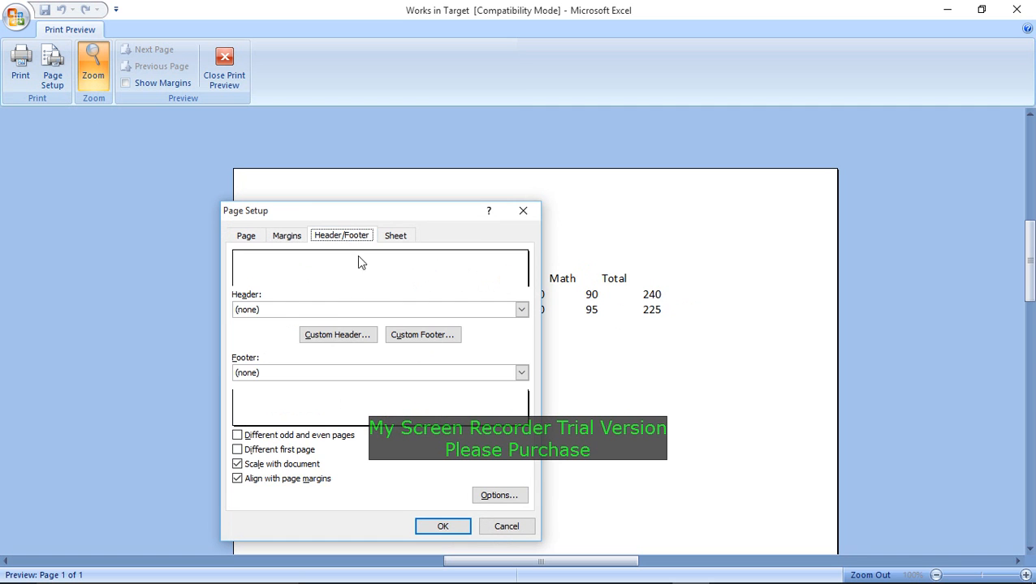
{"action": "left_click", "coordinate": [312, 311]}
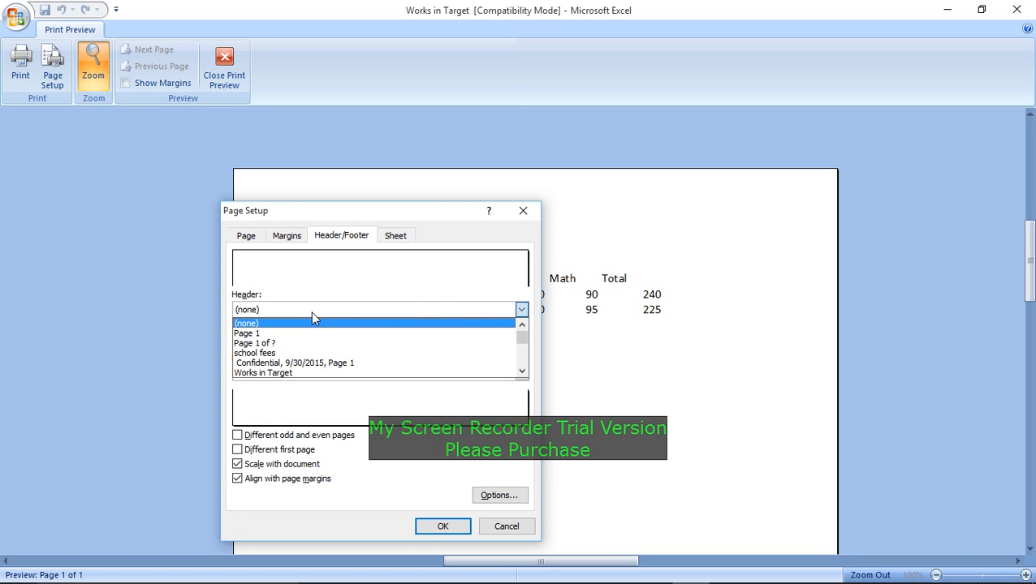
{"action": "left_click", "coordinate": [300, 334]}
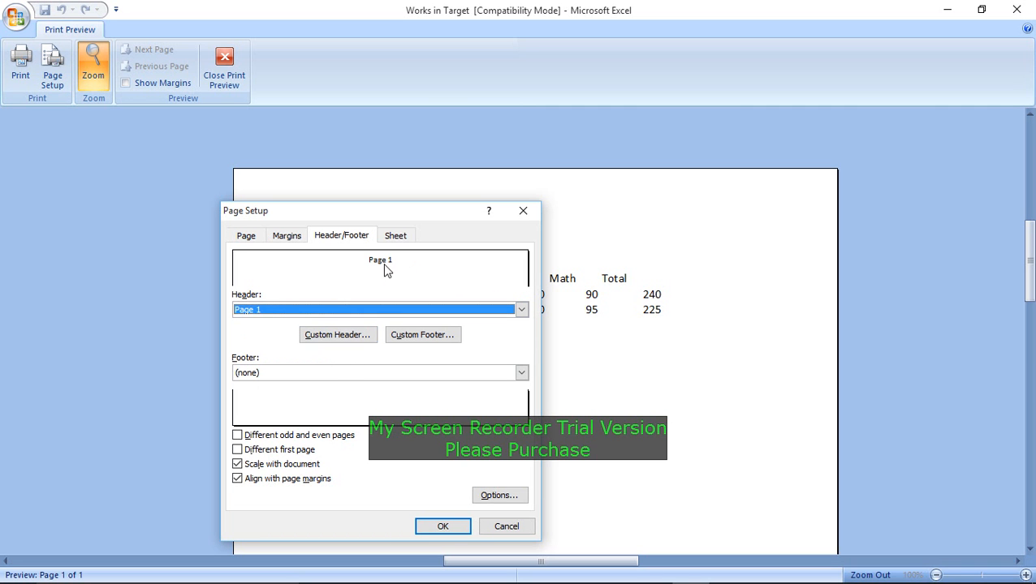
{"action": "left_click", "coordinate": [341, 335]}
{"action": "key", "text": "Tab"}
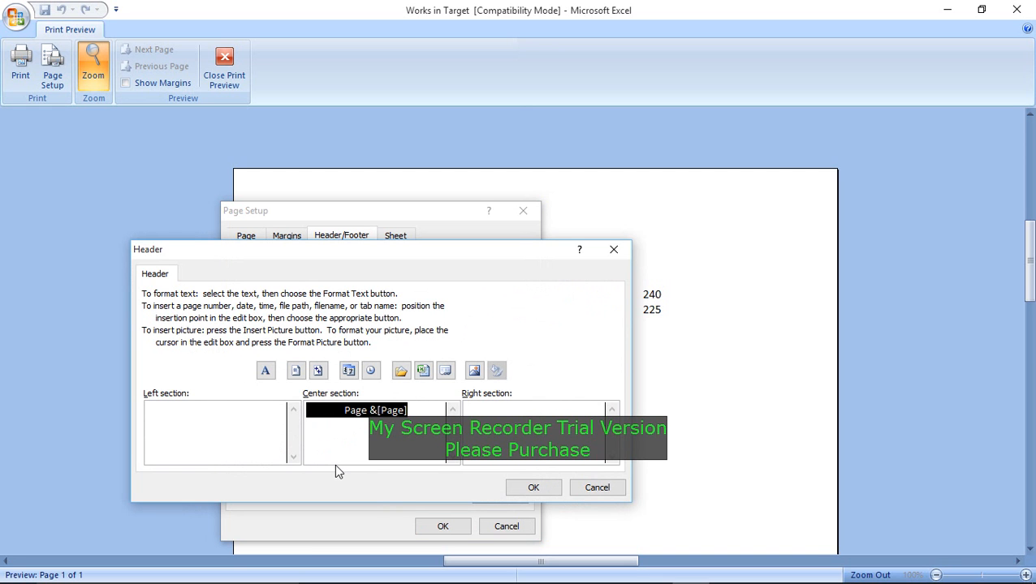
{"action": "type", "text": "M"}
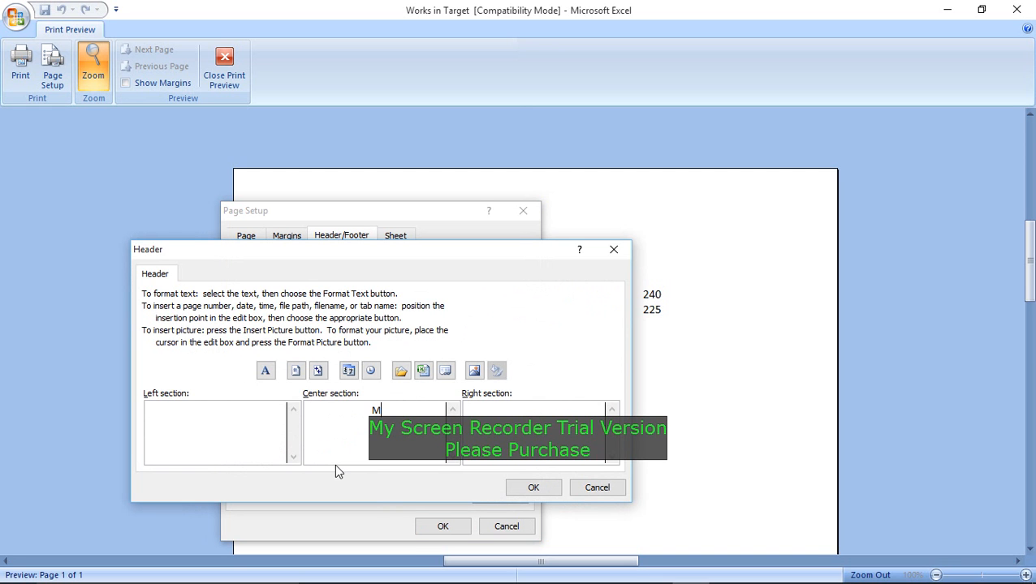
{"action": "type", "text": "arkshet"}
{"action": "key", "text": "Left"}
{"action": "type", "text": "e"}
{"action": "left_click", "coordinate": [529, 488]}
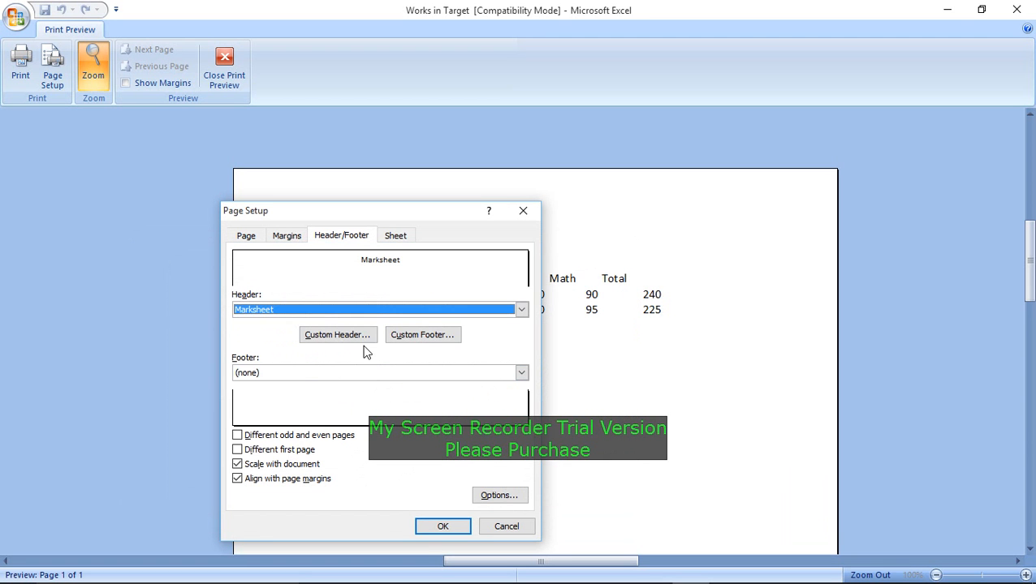
Add a custom footer with "signature" in the centre section and apply the page setup
{"action": "left_click", "coordinate": [422, 338]}
{"action": "left_click", "coordinate": [374, 420]}
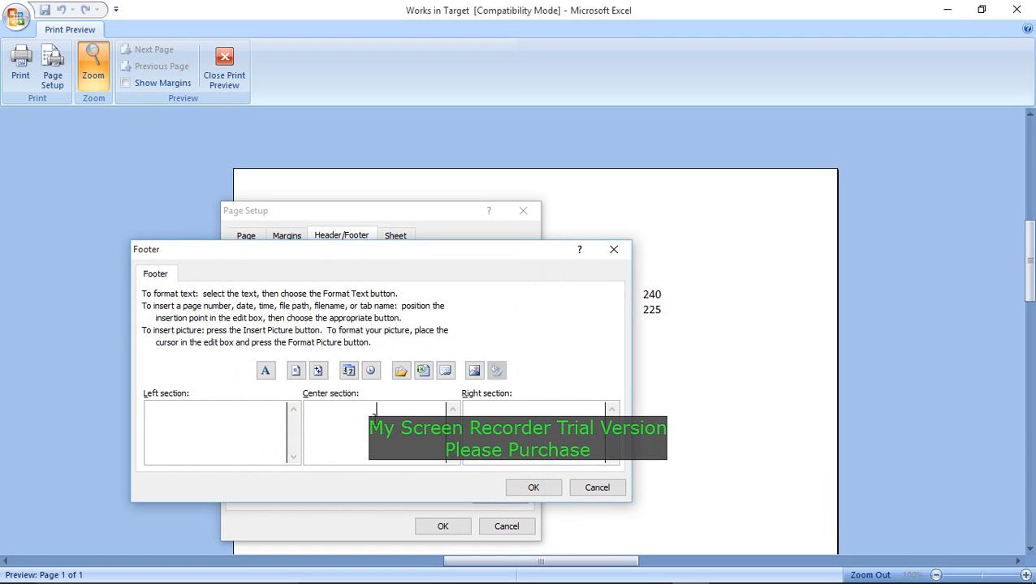
{"action": "type", "text": "signature"}
{"action": "left_click", "coordinate": [530, 488]}
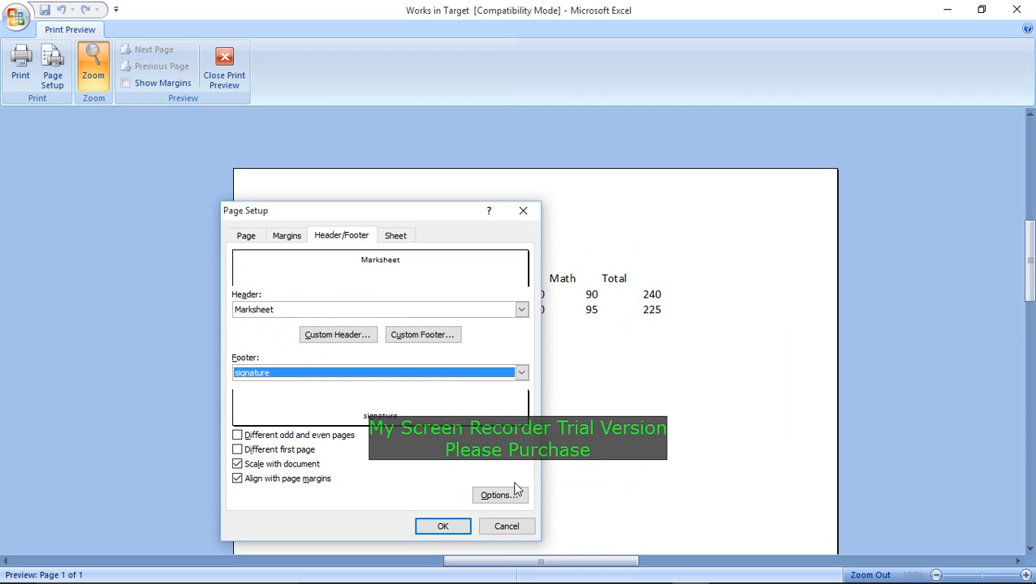
{"action": "left_click", "coordinate": [448, 528]}
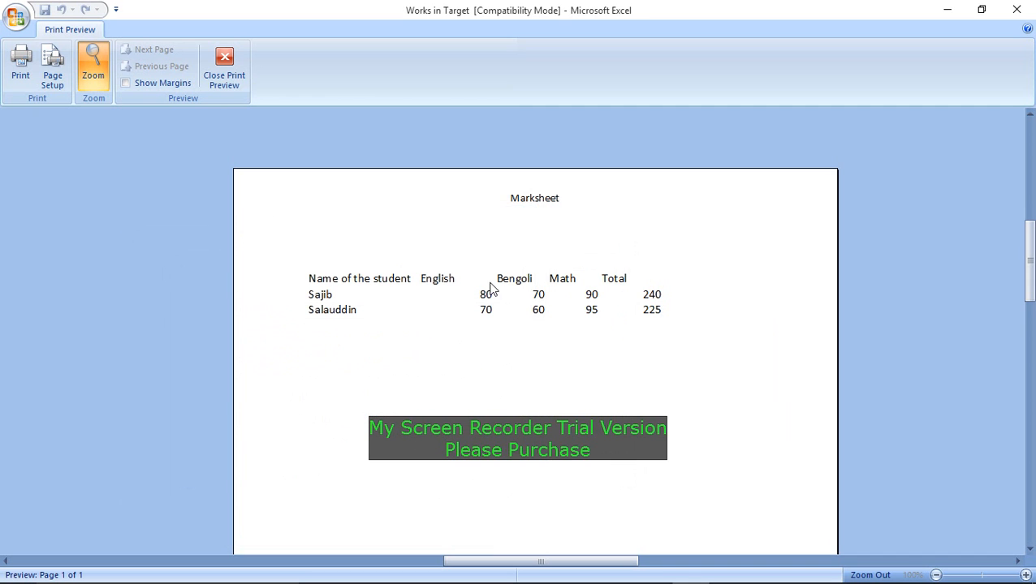
Replace the "signature" text in the custom footer's centre section with the date and time codes
{"action": "scroll", "coordinate": [539, 244], "scroll_direction": "down", "scroll_amount": 5}
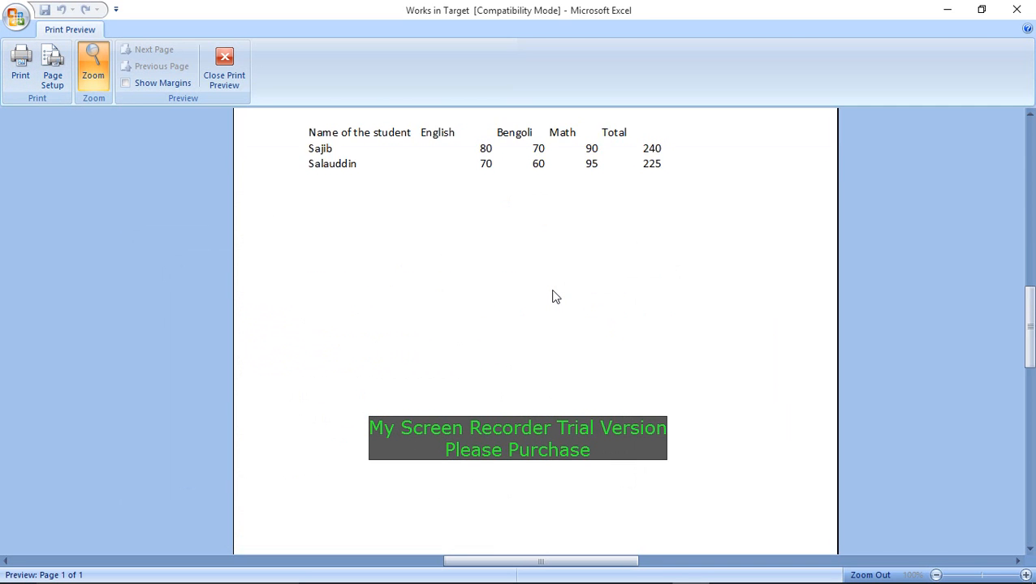
{"action": "scroll", "coordinate": [551, 304], "scroll_direction": "up", "scroll_amount": 5}
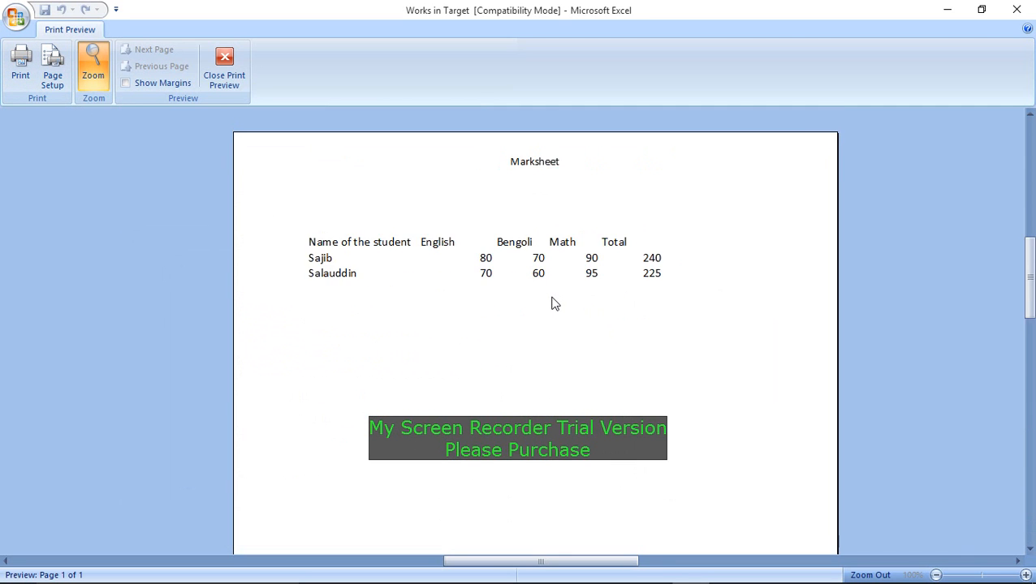
{"action": "scroll", "coordinate": [552, 304], "scroll_direction": "up", "scroll_amount": 2}
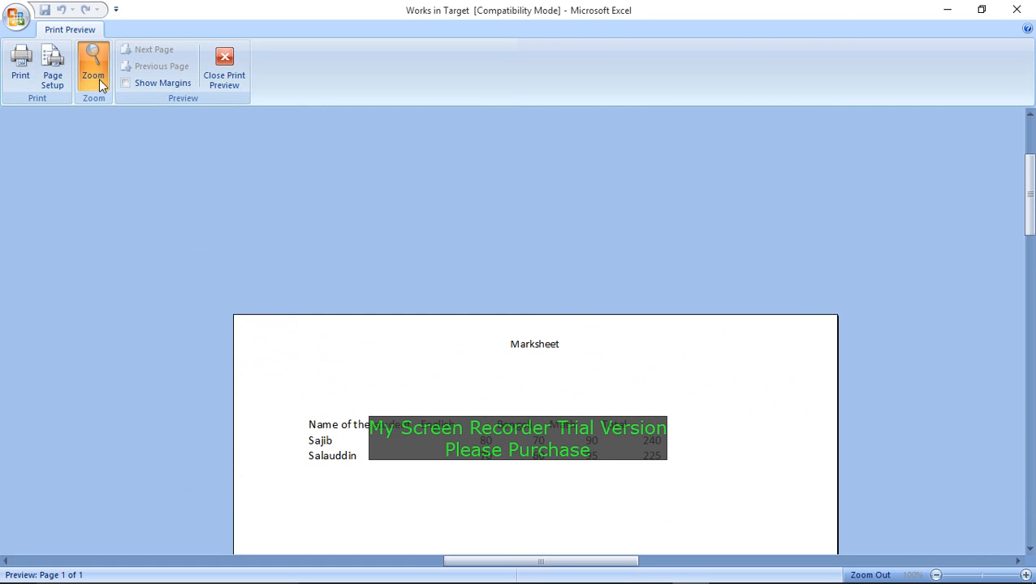
{"action": "left_click", "coordinate": [52, 69]}
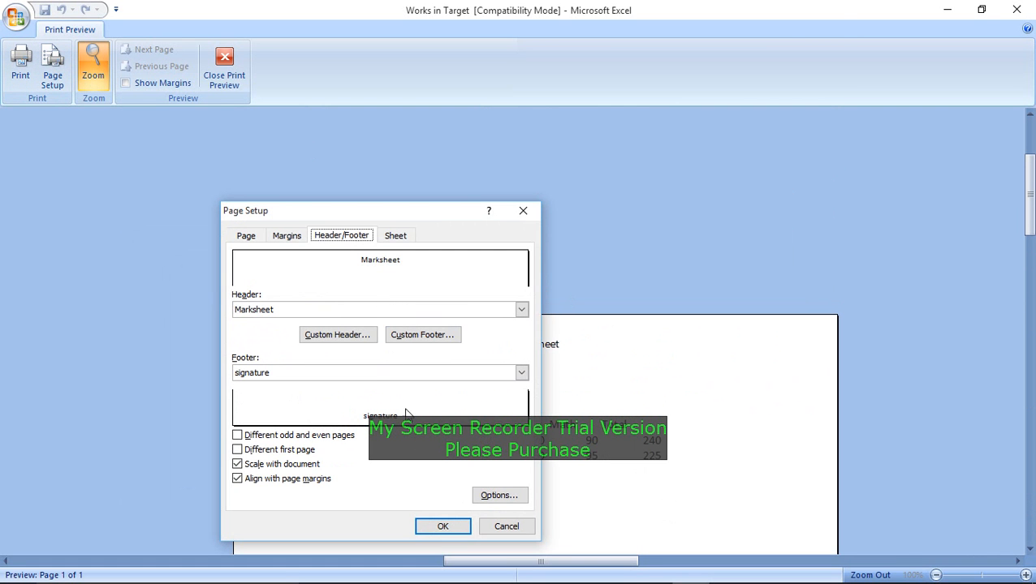
{"action": "left_click", "coordinate": [416, 335]}
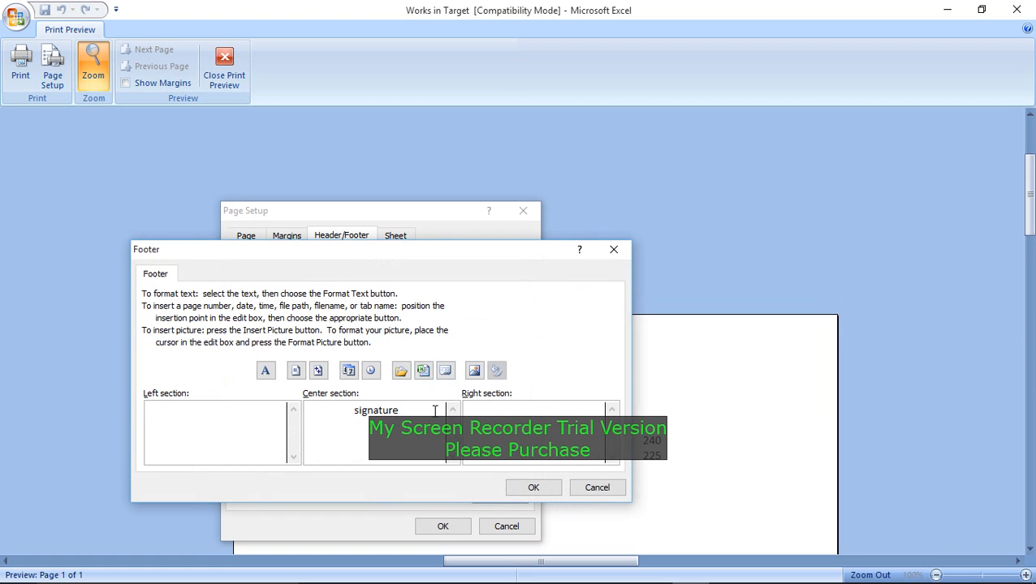
{"action": "left_click_drag", "start_coordinate": [398, 409], "coordinate": [380, 409]}
{"action": "left_click", "coordinate": [338, 408]}
{"action": "left_click_drag", "start_coordinate": [406, 409], "coordinate": [333, 411]}
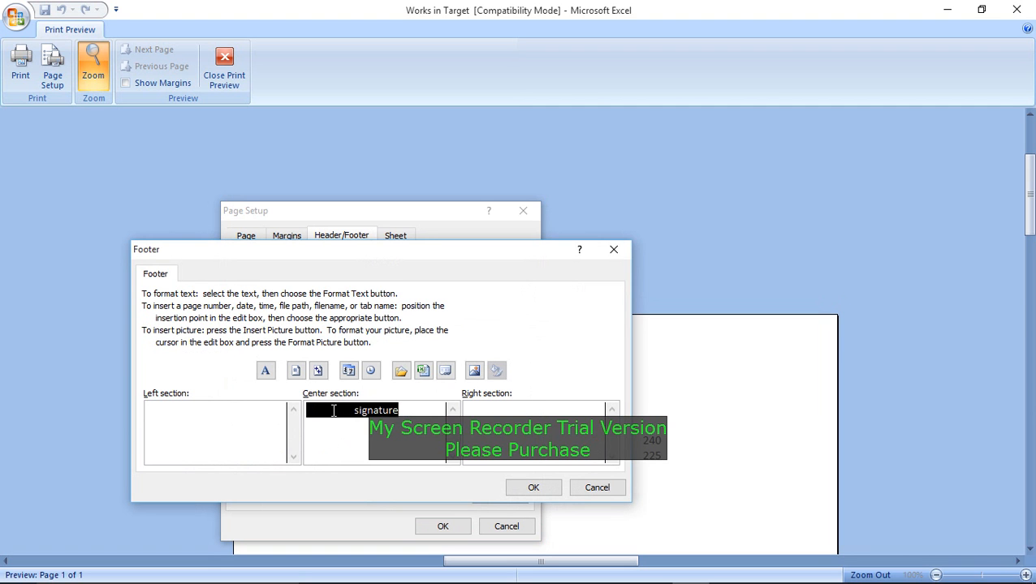
{"action": "key", "text": "Delete"}
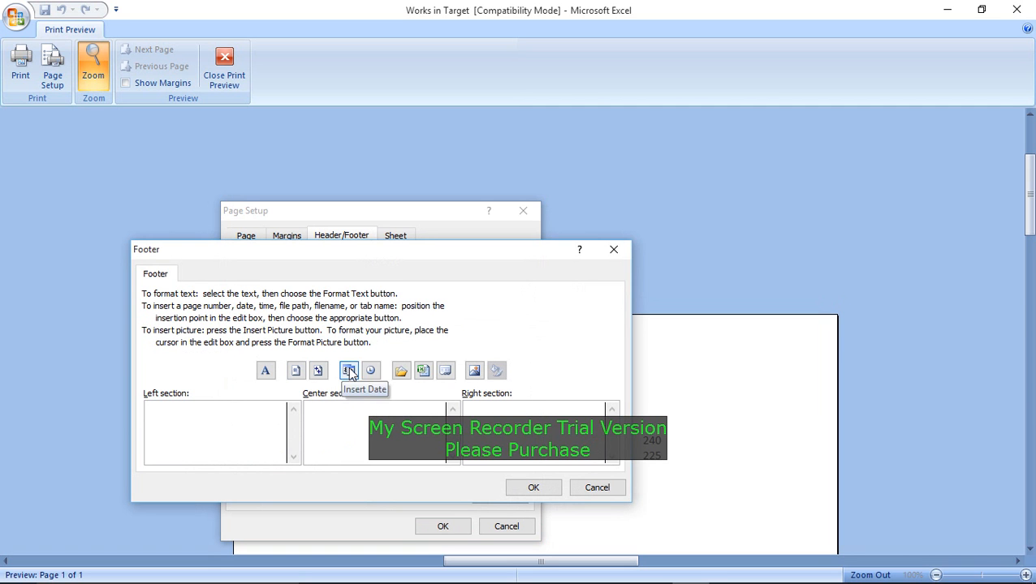
{"action": "left_click", "coordinate": [354, 375]}
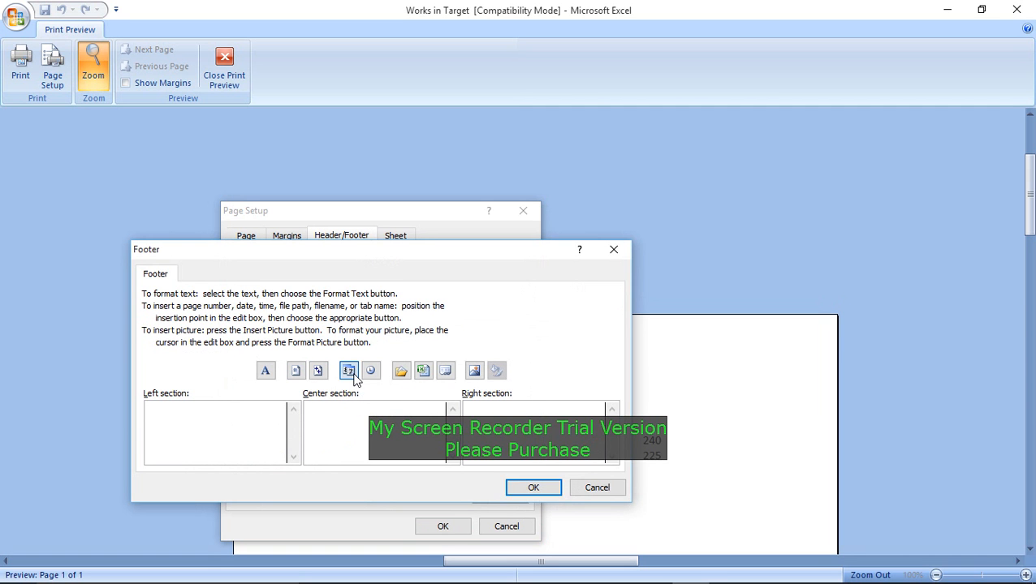
{"action": "left_click", "coordinate": [370, 371]}
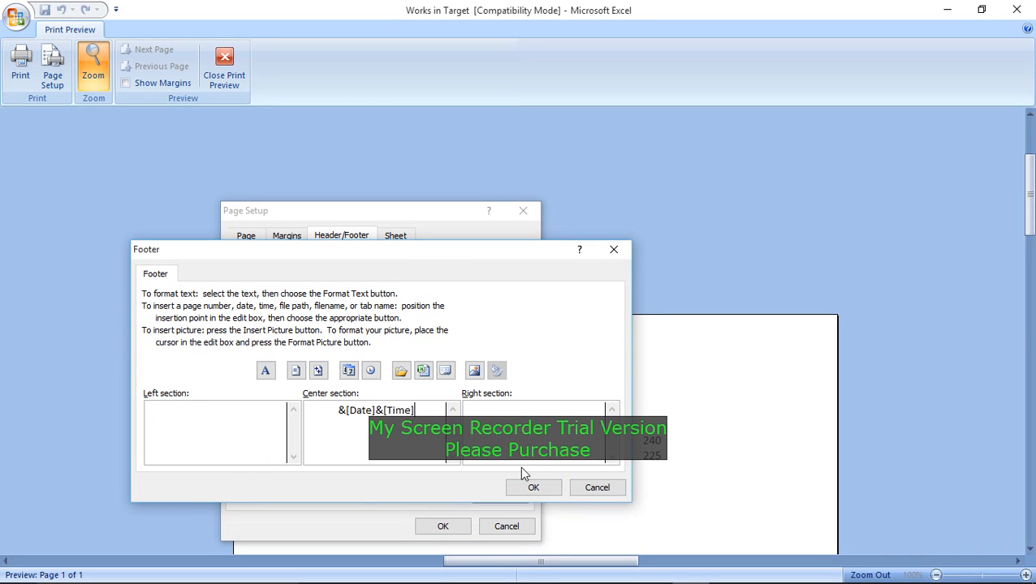
{"action": "left_click", "coordinate": [532, 487]}
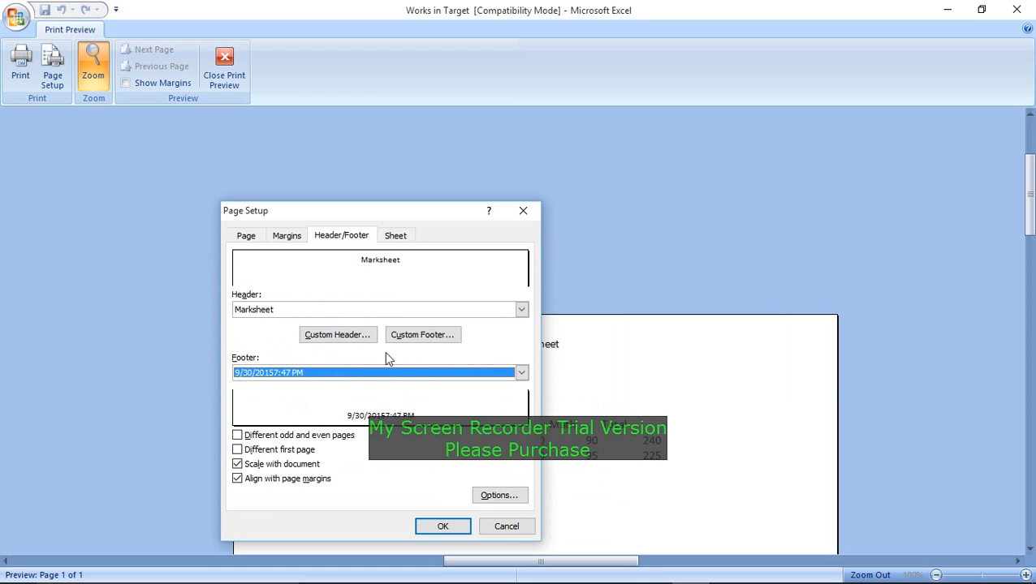
Move the footer's date and time codes from the centre section to the right section and apply the page setup
{"action": "left_click", "coordinate": [422, 335]}
{"action": "left_click_drag", "start_coordinate": [434, 413], "coordinate": [312, 411]}
{"action": "key", "text": "ctrl+c"}
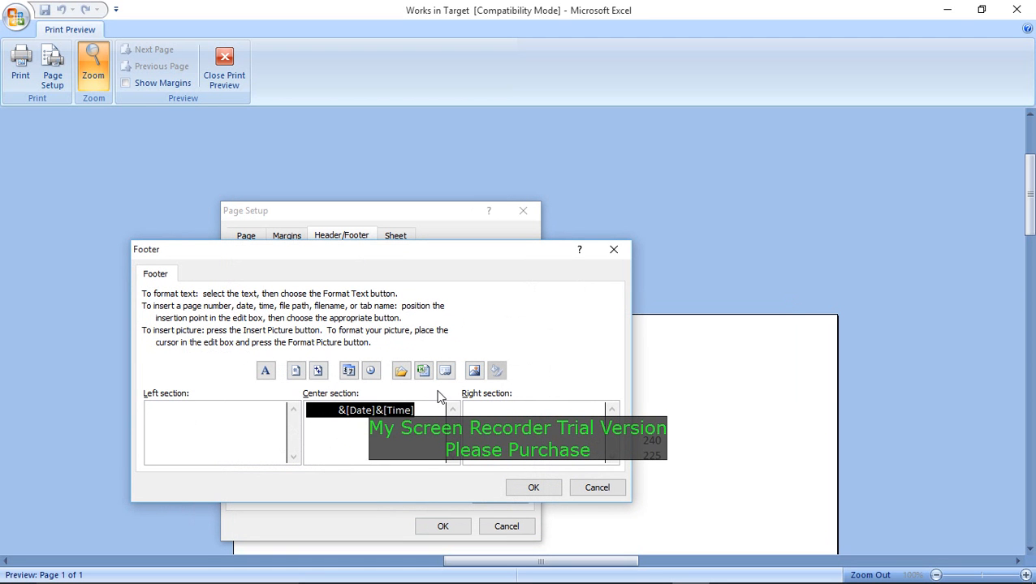
{"action": "key", "text": "Delete"}
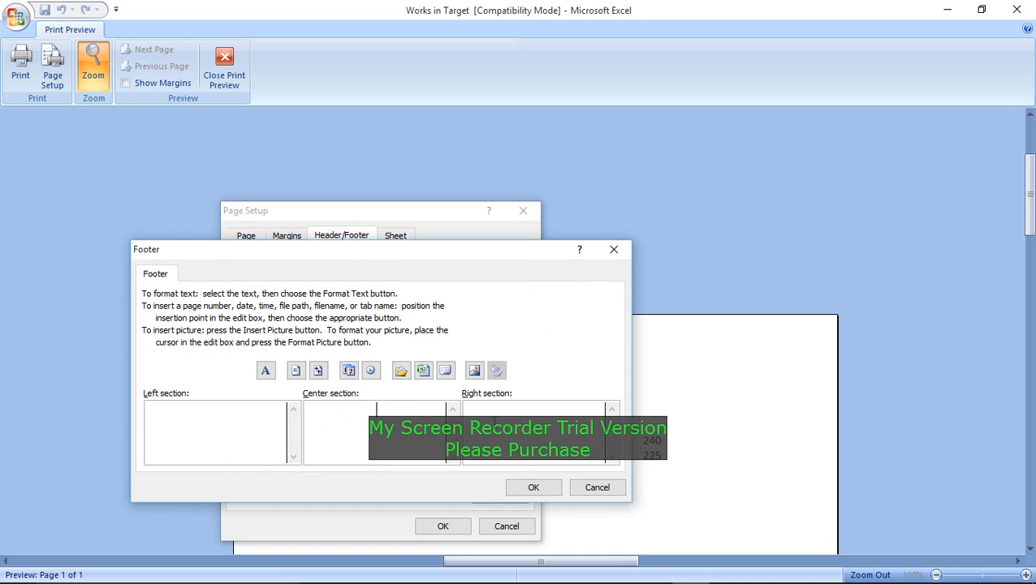
{"action": "key", "text": "ctrl+v"}
{"action": "left_click", "coordinate": [533, 487]}
{"action": "left_click", "coordinate": [446, 529]}
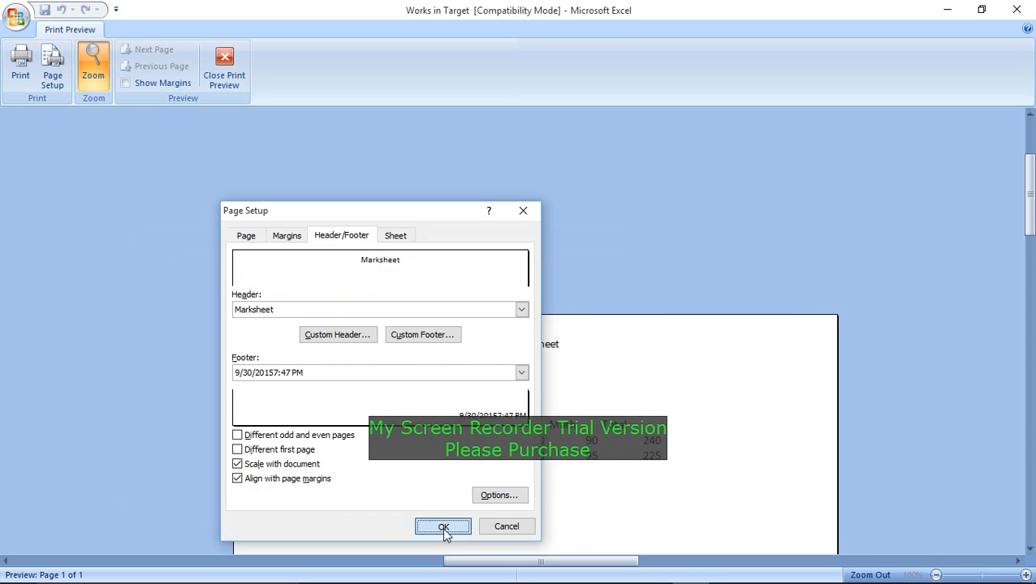
{"action": "scroll", "coordinate": [597, 412], "scroll_direction": "down", "scroll_amount": 5}
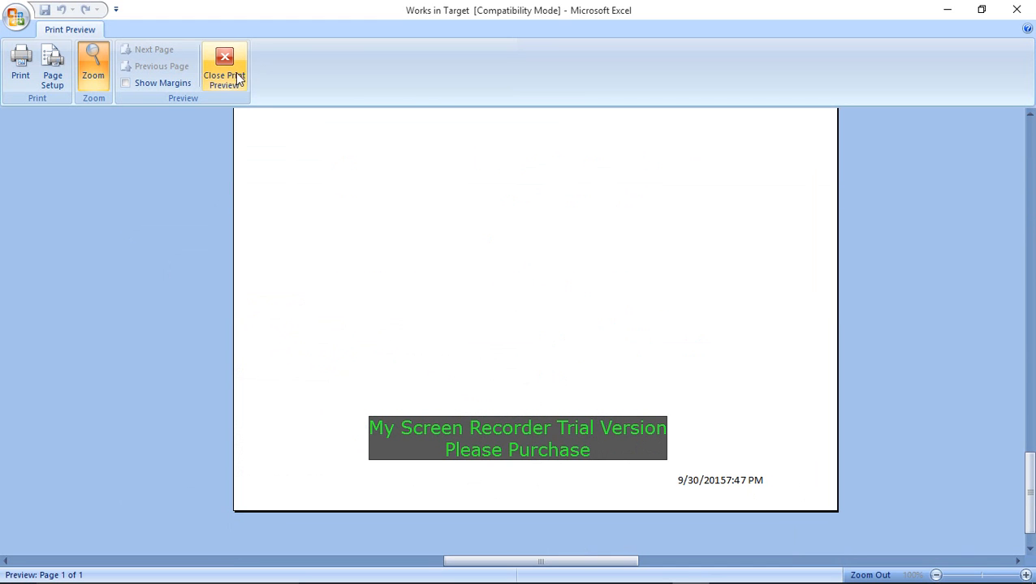
Check the available printers in the print settings, choose Send To OneNote 2007 and close the settings without printing
{"action": "left_click", "coordinate": [20, 65]}
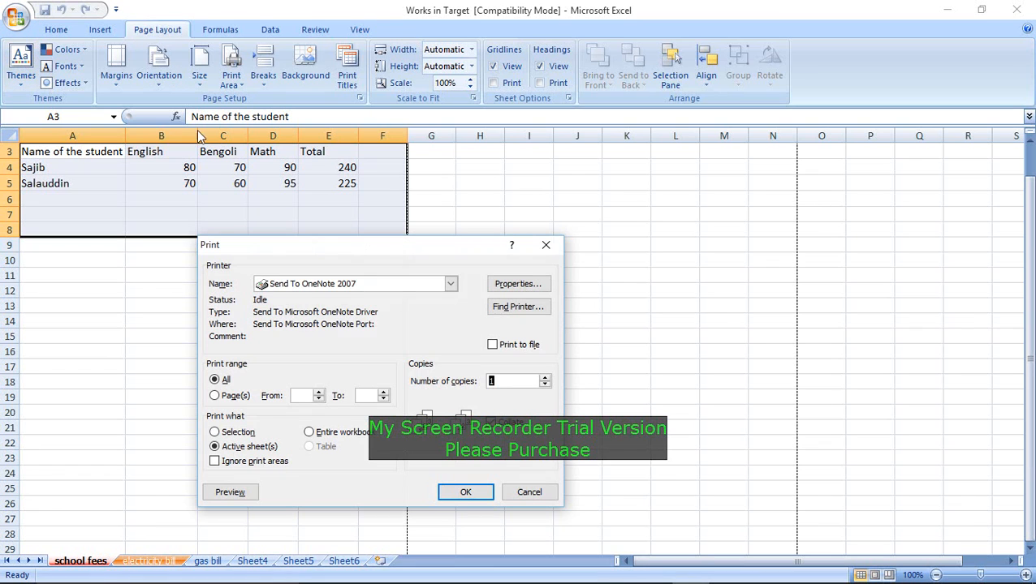
{"action": "left_click", "coordinate": [450, 285]}
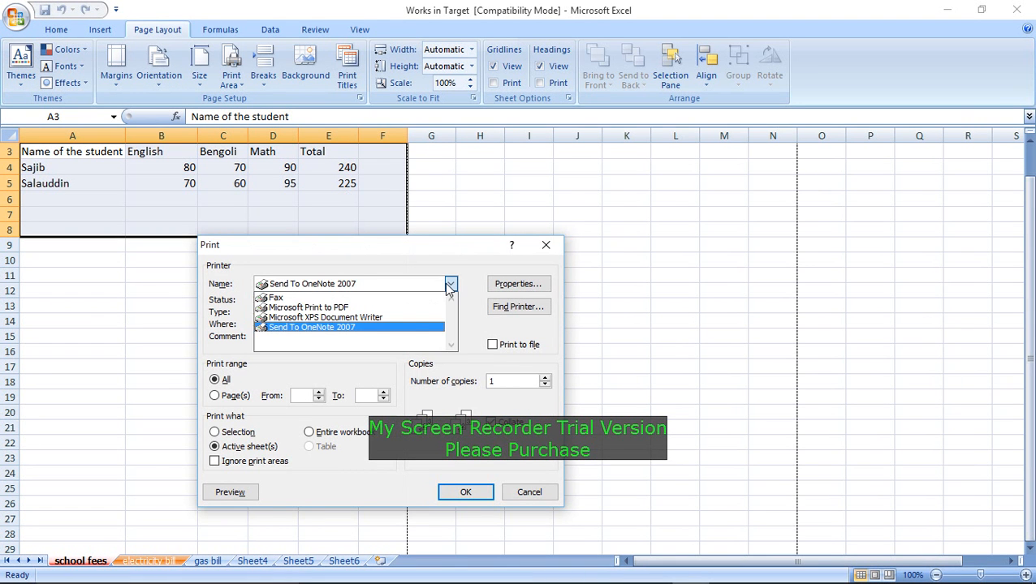
{"action": "left_click", "coordinate": [366, 327]}
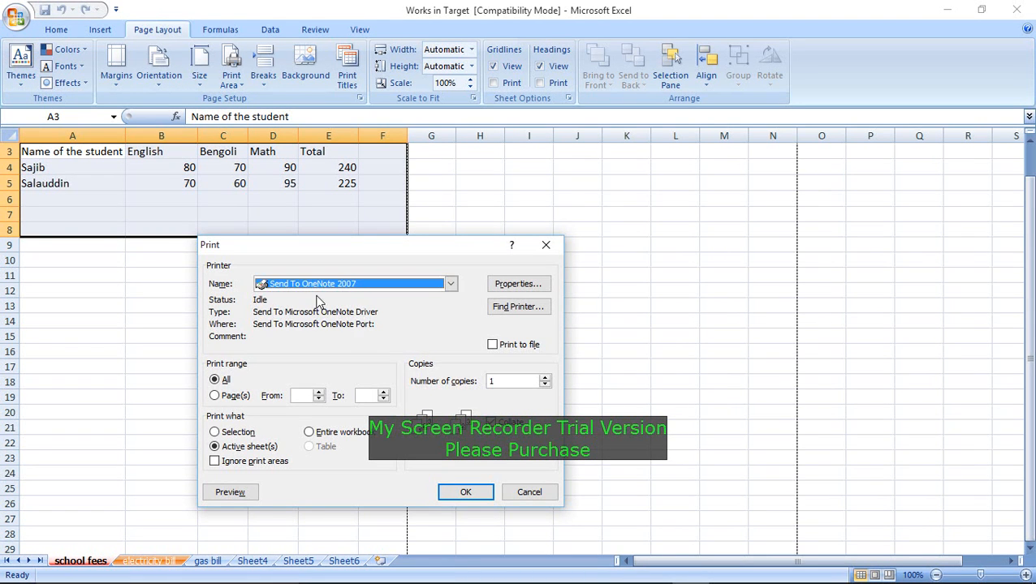
{"action": "left_click", "coordinate": [546, 245]}
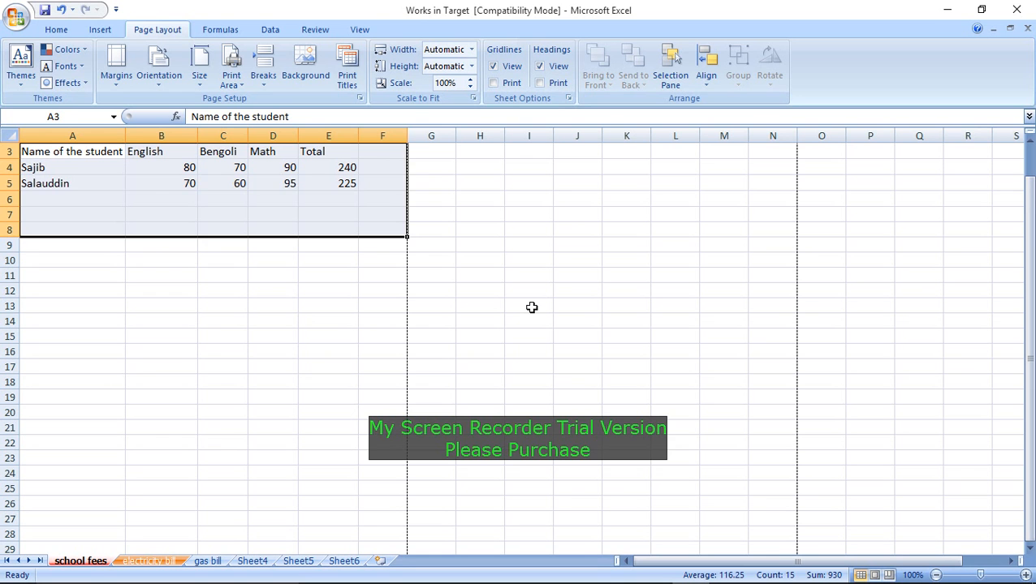
Select cells A3:F10 and set the school fees sheet's page orientation to Landscape
{"action": "left_click", "coordinate": [285, 323]}
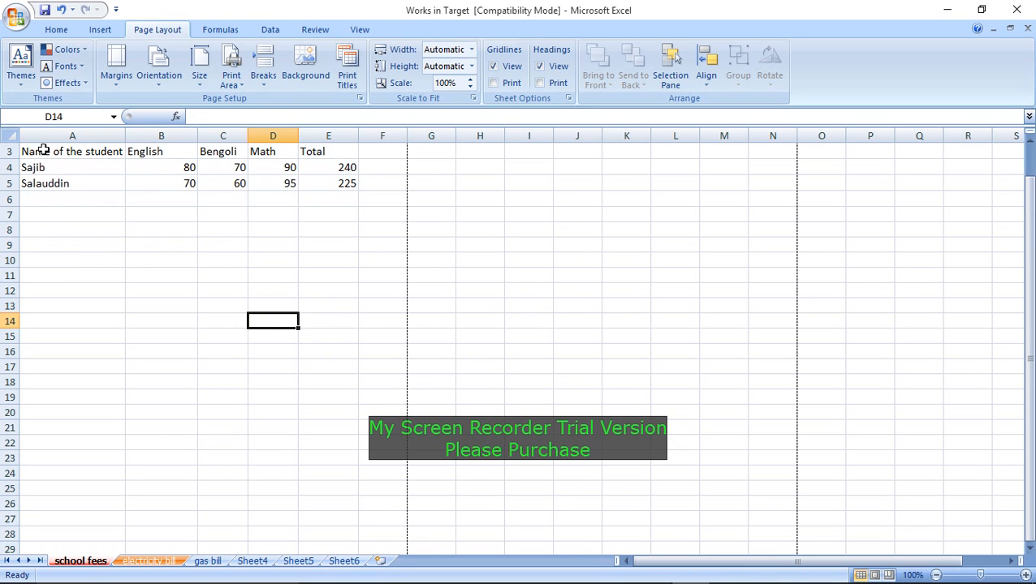
{"action": "left_click_drag", "start_coordinate": [43, 150], "coordinate": [376, 263]}
{"action": "left_click", "coordinate": [161, 76]}
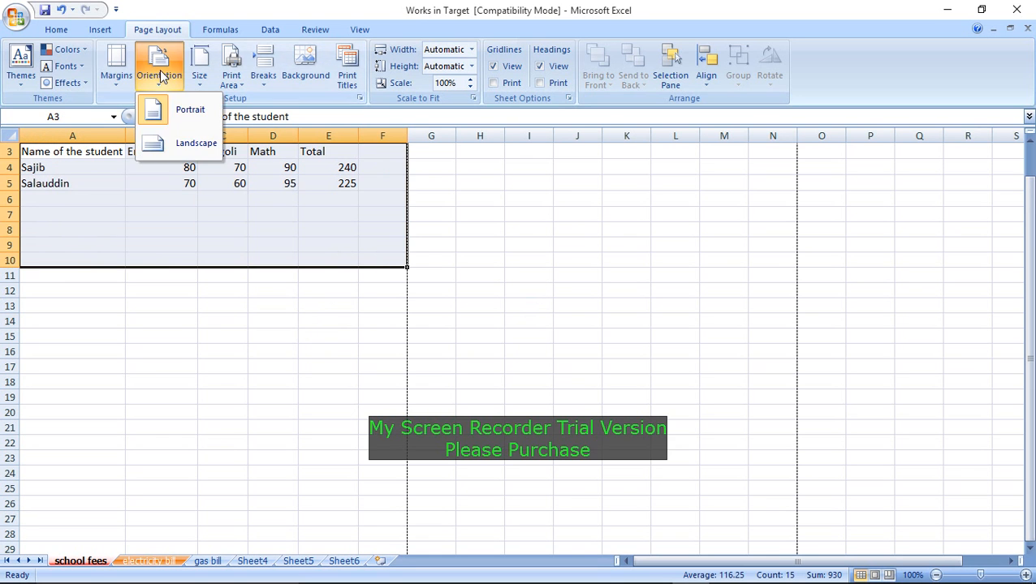
{"action": "left_click", "coordinate": [188, 143]}
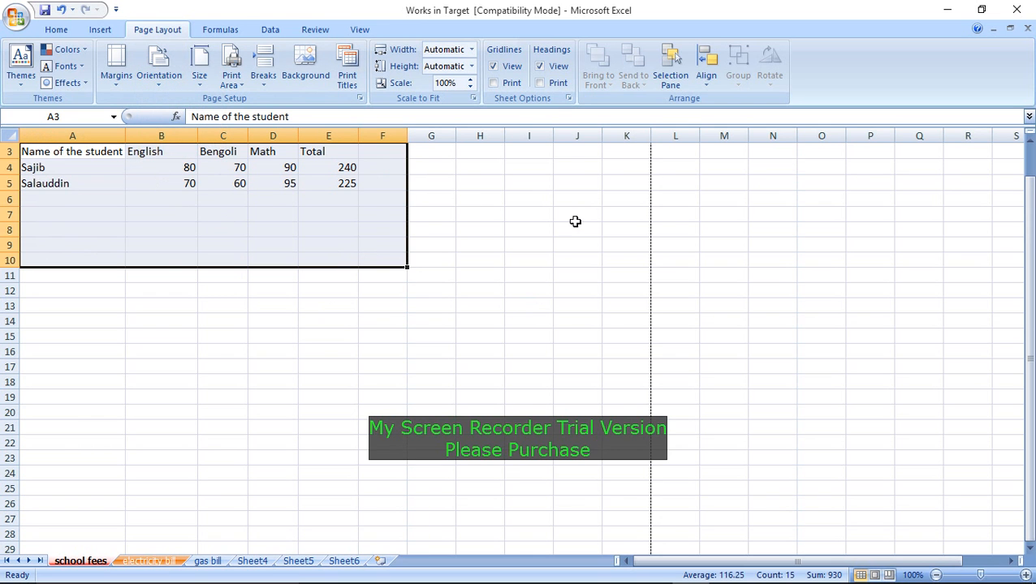
{"action": "scroll", "coordinate": [363, 198], "scroll_direction": "up", "scroll_amount": 1}
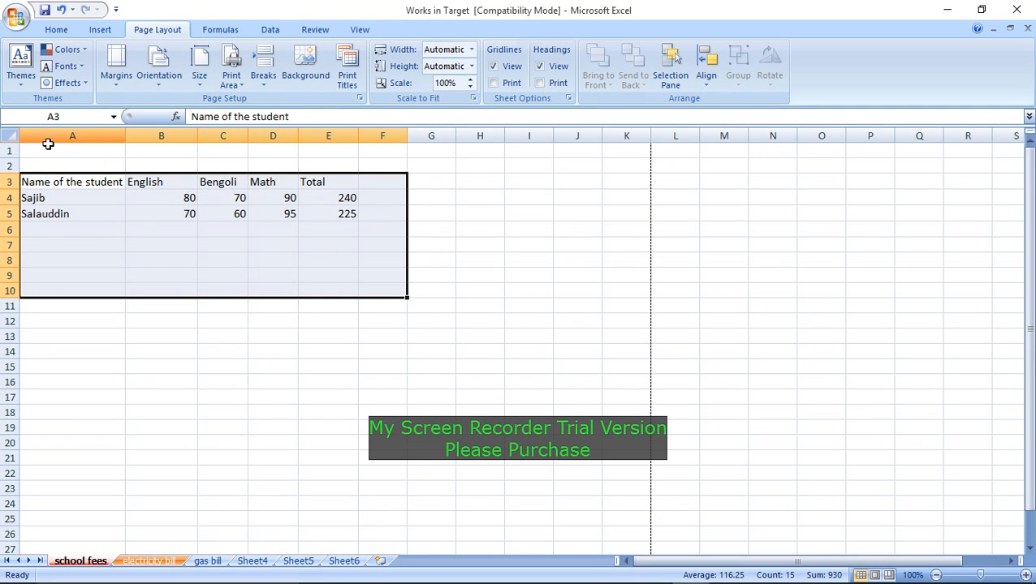
Examine the landscape marksheet in Print Preview and return to the worksheet
{"action": "left_click", "coordinate": [16, 16]}
{"action": "mouse_move", "coordinate": [77, 219]}
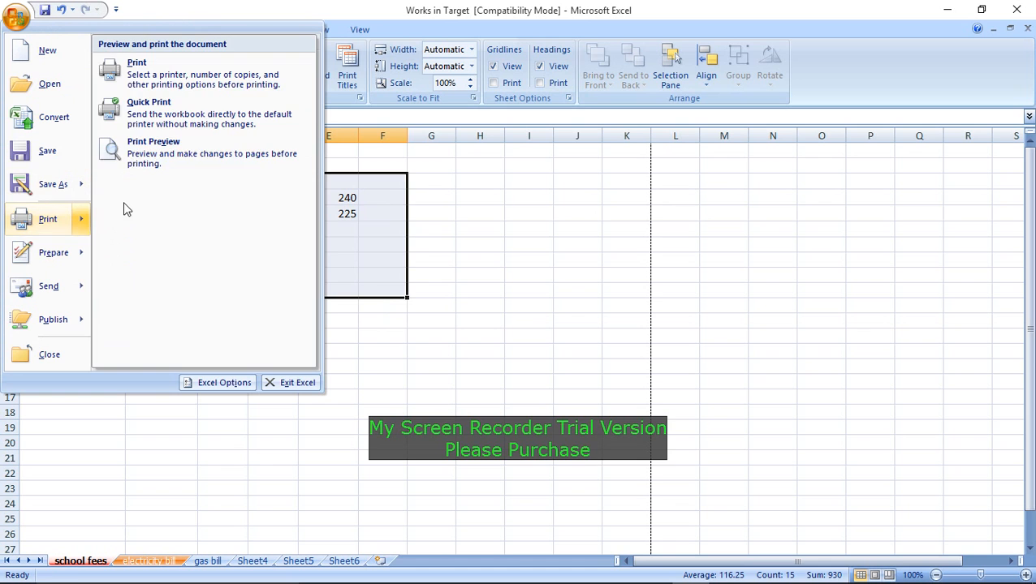
{"action": "left_click", "coordinate": [153, 146]}
{"action": "scroll", "coordinate": [526, 233], "scroll_direction": "up", "scroll_amount": 5}
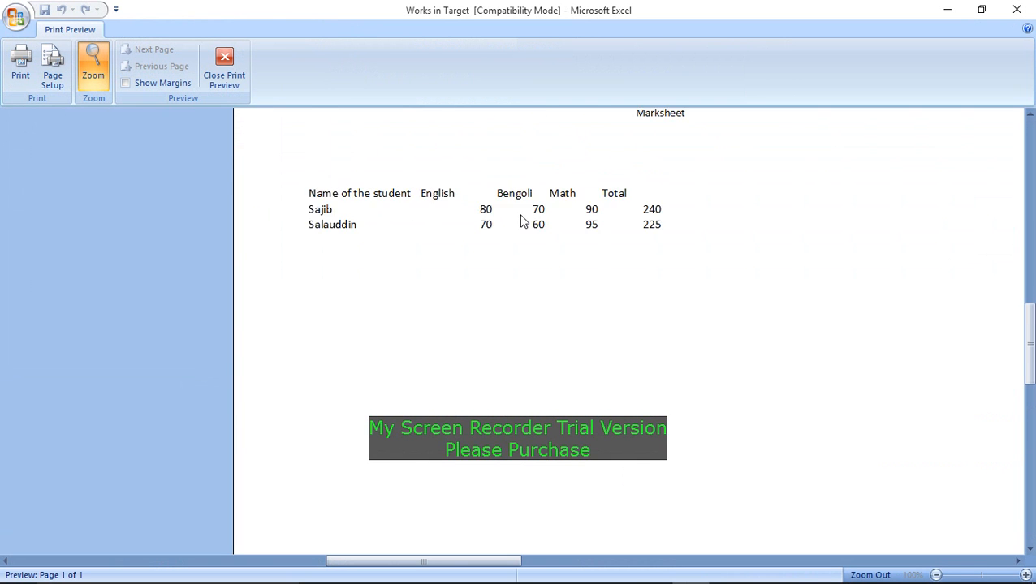
{"action": "left_click", "coordinate": [523, 221]}
{"action": "left_click", "coordinate": [242, 70]}
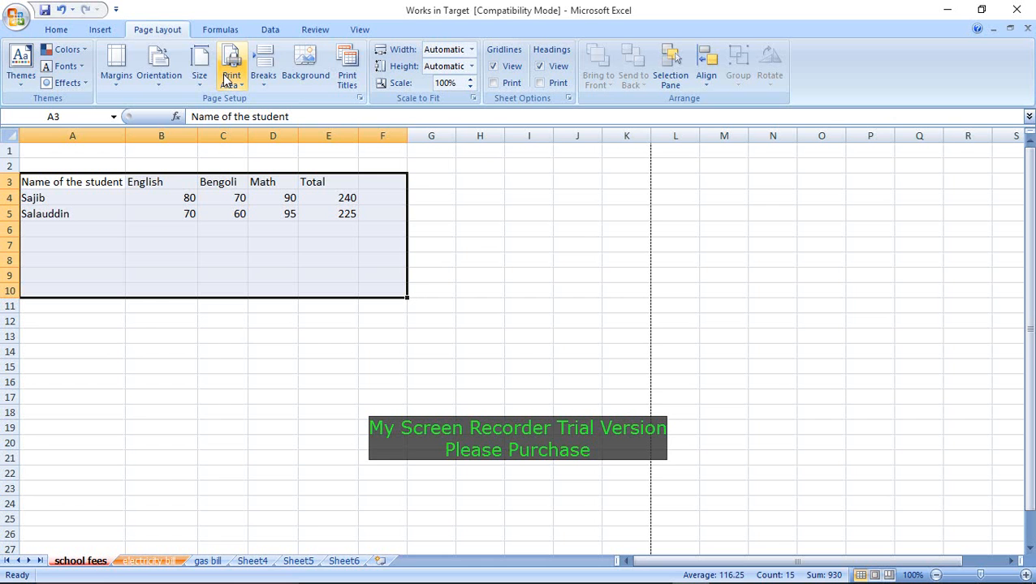
Set the school fees sheet's page orientation back to Portrait
{"action": "left_click", "coordinate": [167, 77]}
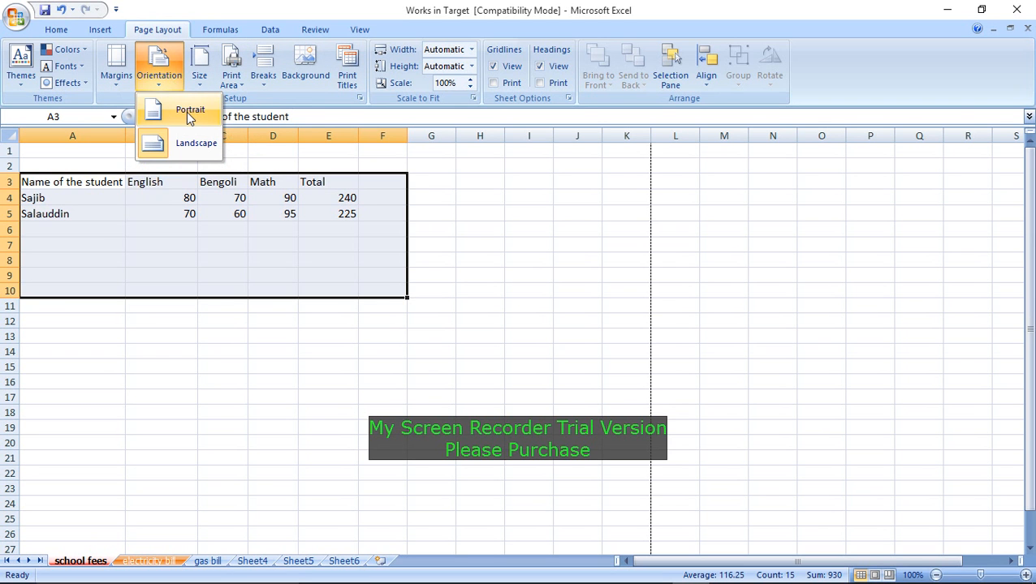
{"action": "left_click", "coordinate": [190, 111]}
{"action": "left_click", "coordinate": [163, 365]}
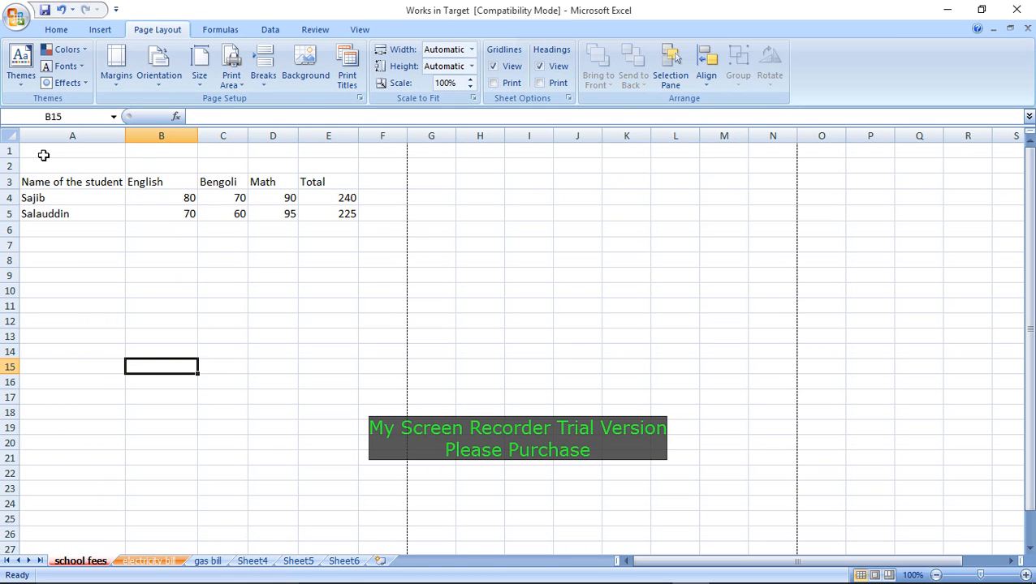
Enlarge the text in cells A1:F8, trying font size 72 before settling on 28
{"action": "left_click_drag", "start_coordinate": [43, 155], "coordinate": [377, 259]}
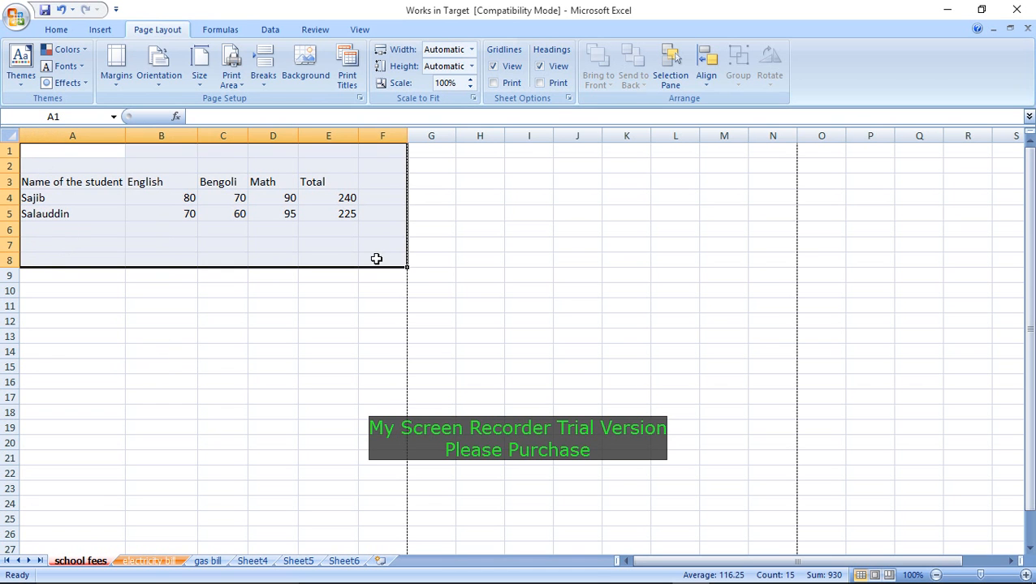
{"action": "left_click", "coordinate": [56, 29]}
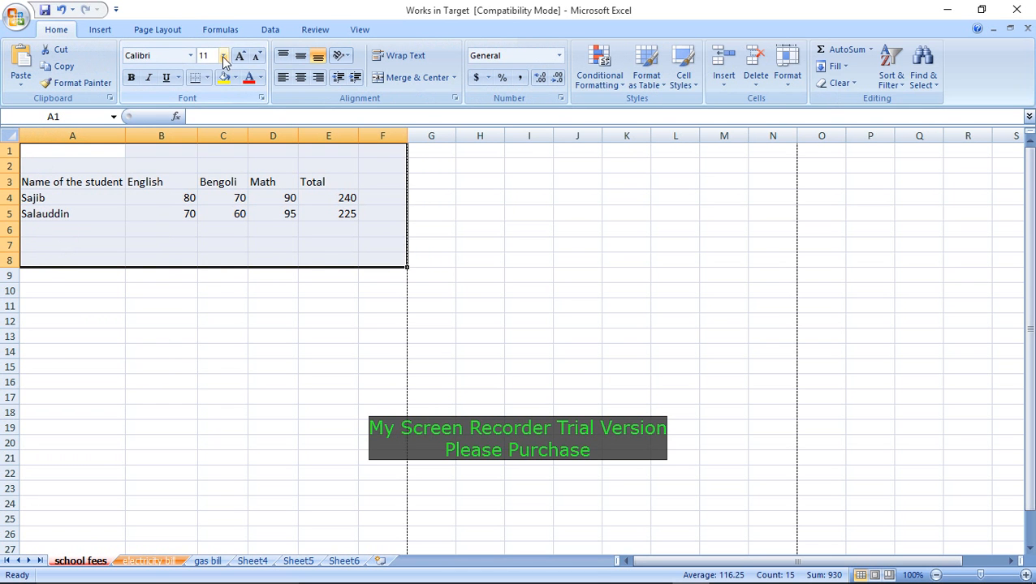
{"action": "left_click", "coordinate": [223, 55]}
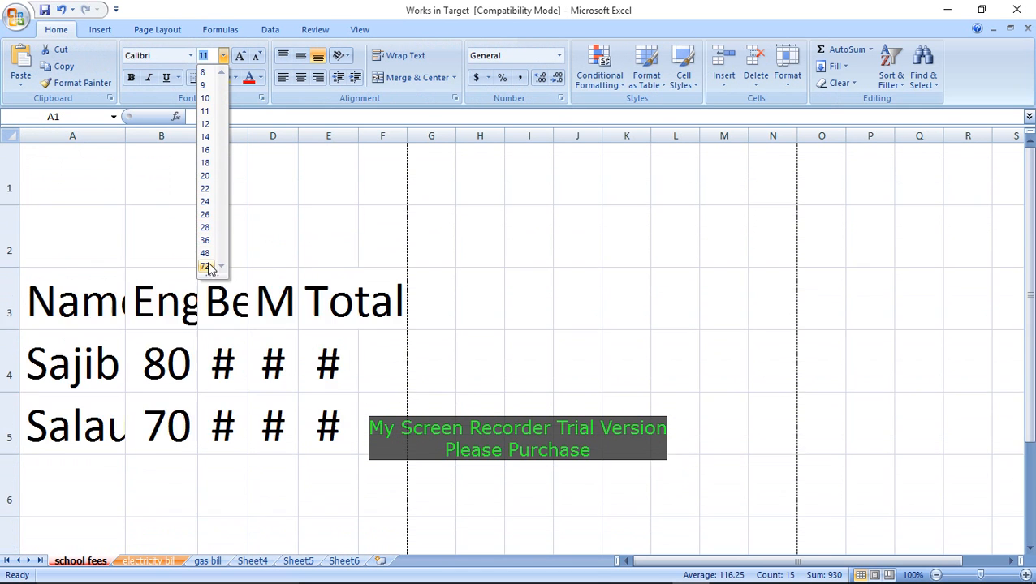
{"action": "left_click", "coordinate": [210, 268]}
{"action": "scroll", "coordinate": [366, 361], "scroll_direction": "down", "scroll_amount": 3}
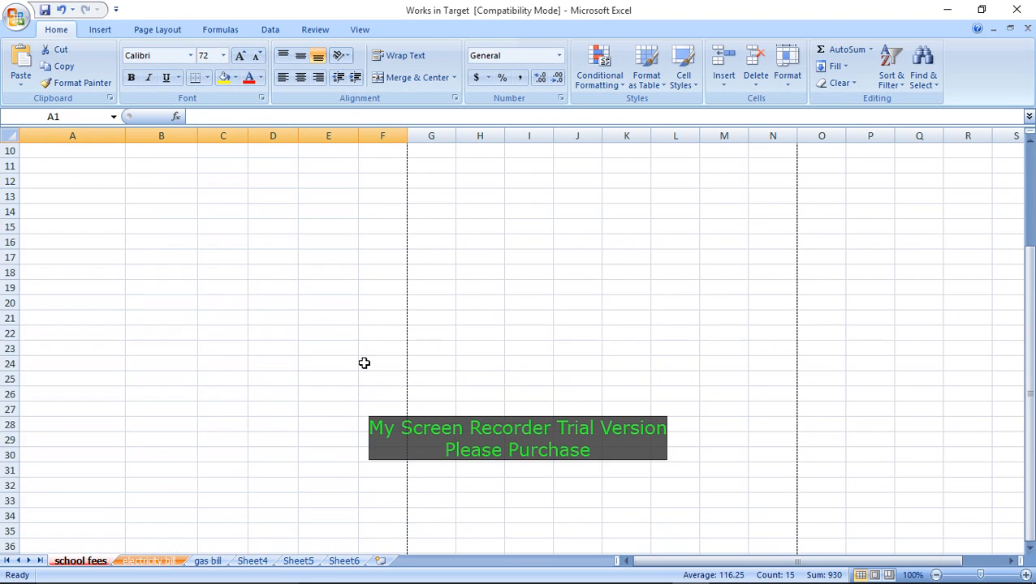
{"action": "scroll", "coordinate": [366, 361], "scroll_direction": "up", "scroll_amount": 3}
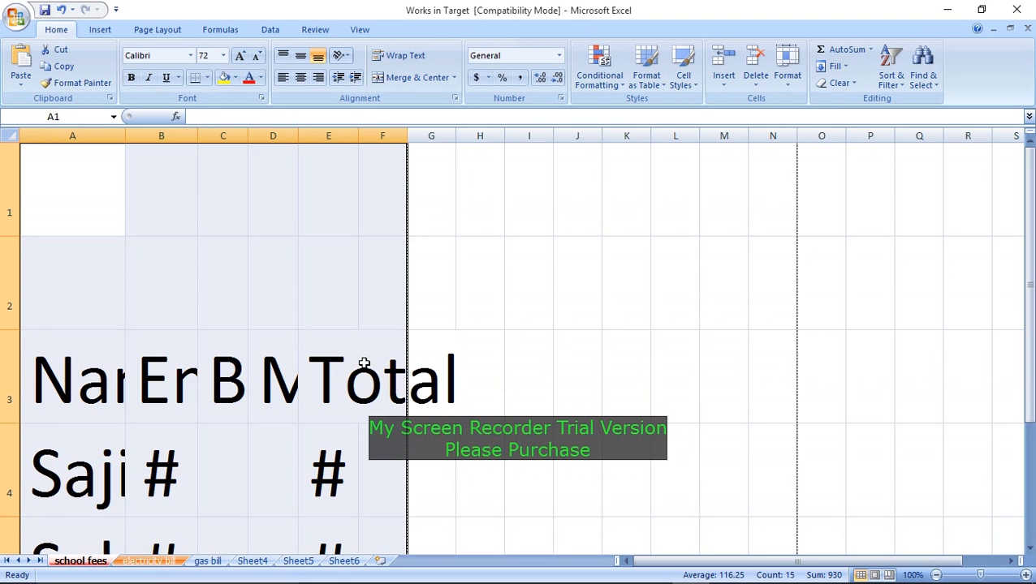
{"action": "left_click", "coordinate": [223, 55]}
{"action": "left_click", "coordinate": [206, 229]}
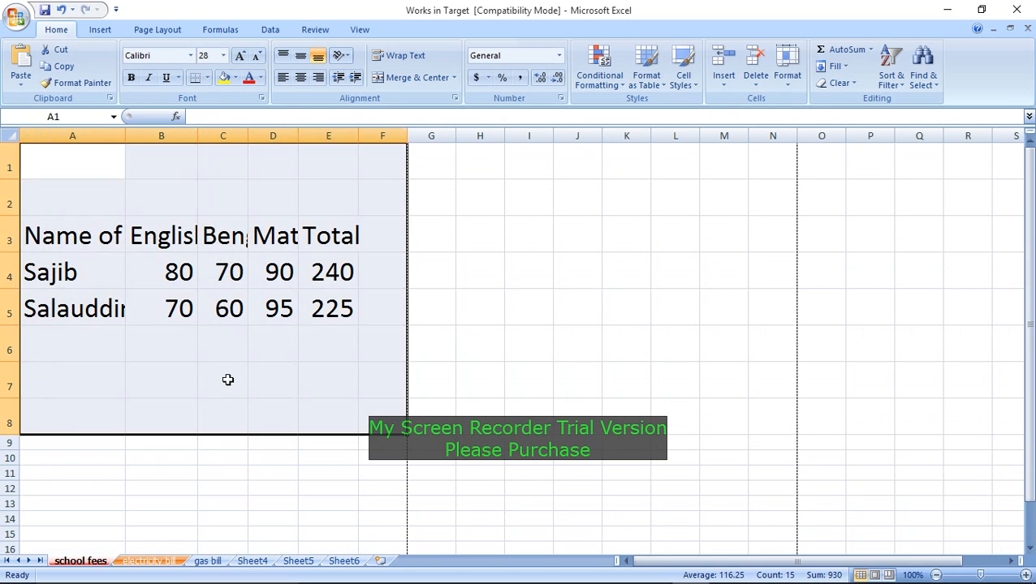
Select cells A2:F6 and open a print preview of the selection only
{"action": "left_click", "coordinate": [224, 378]}
{"action": "left_click_drag", "start_coordinate": [38, 185], "coordinate": [377, 361]}
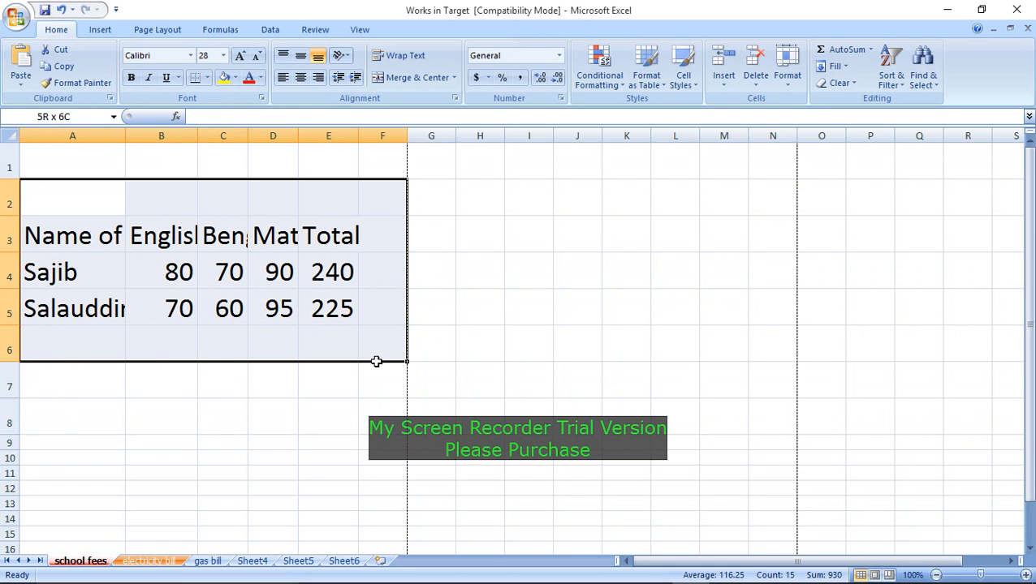
{"action": "left_click", "coordinate": [24, 27]}
{"action": "mouse_move", "coordinate": [76, 220]}
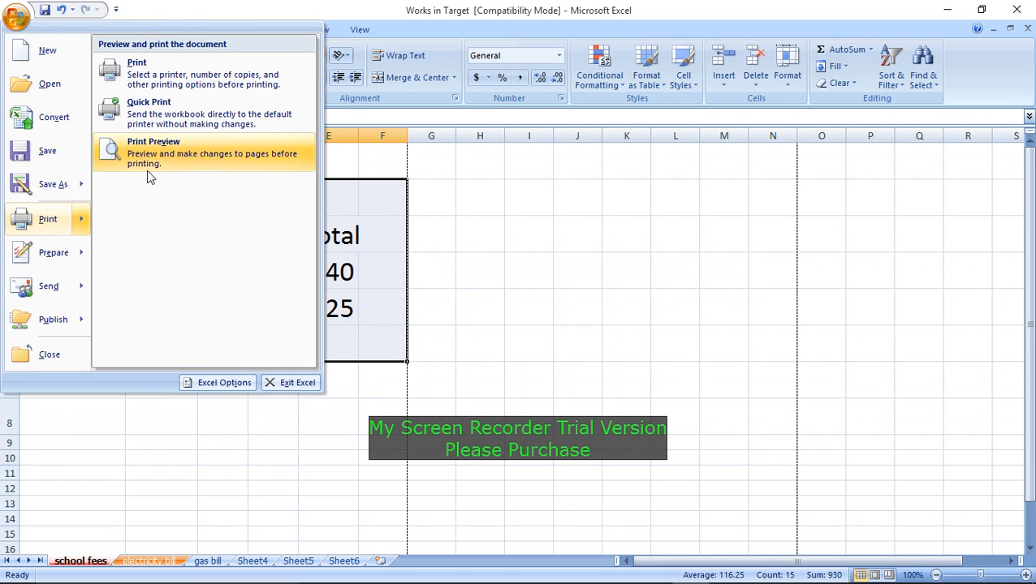
{"action": "left_click", "coordinate": [139, 73]}
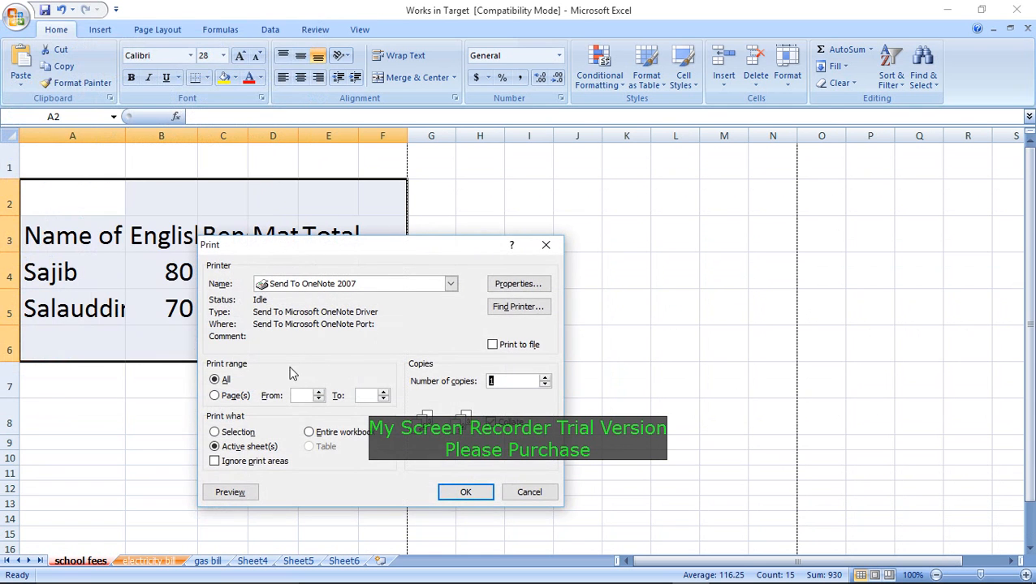
{"action": "left_click", "coordinate": [235, 431]}
{"action": "left_click", "coordinate": [252, 492]}
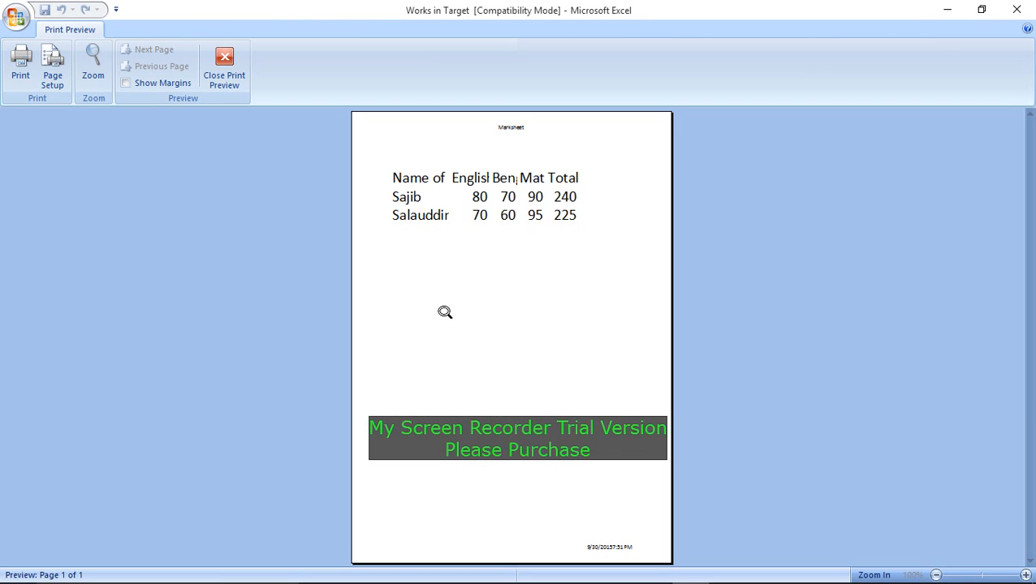
Set the print scaling to 80% of normal size in the page setup
{"action": "left_click", "coordinate": [53, 72]}
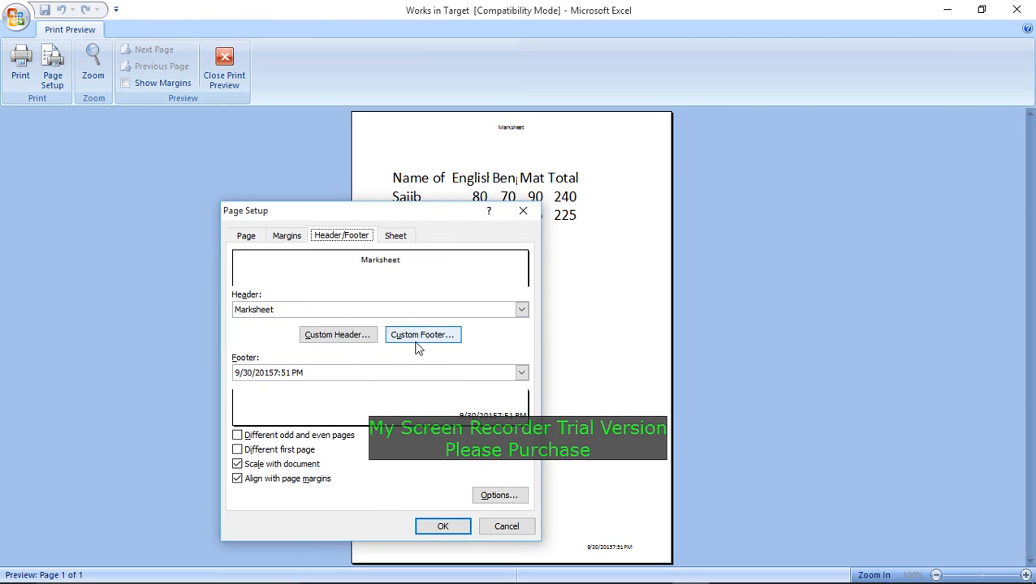
{"action": "left_click", "coordinate": [250, 235]}
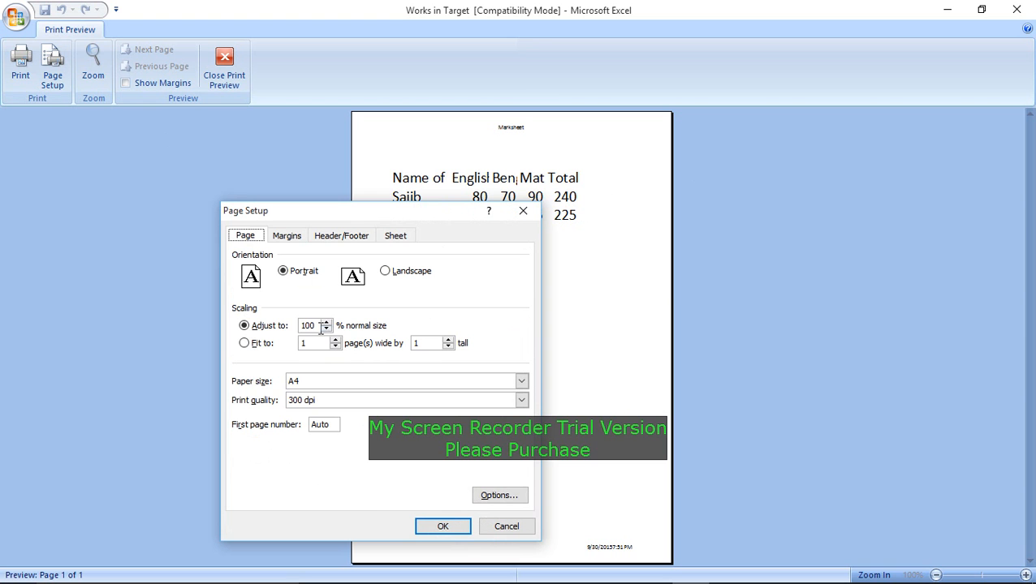
{"action": "left_click_drag", "start_coordinate": [318, 327], "coordinate": [297, 327]}
{"action": "type", "text": "80"}
{"action": "left_click", "coordinate": [451, 529]}
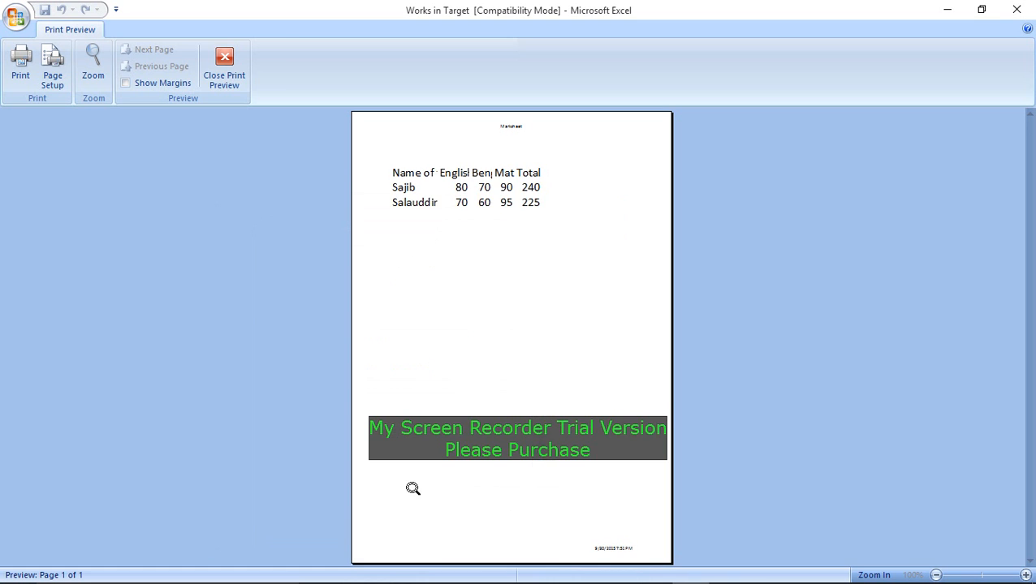
Return to the worksheet and widen columns A through E to fit the headings and student names in full
{"action": "left_click", "coordinate": [232, 65]}
{"action": "left_click_drag", "start_coordinate": [125, 136], "coordinate": [282, 144]}
{"action": "left_click_drag", "start_coordinate": [349, 136], "coordinate": [695, 136]}
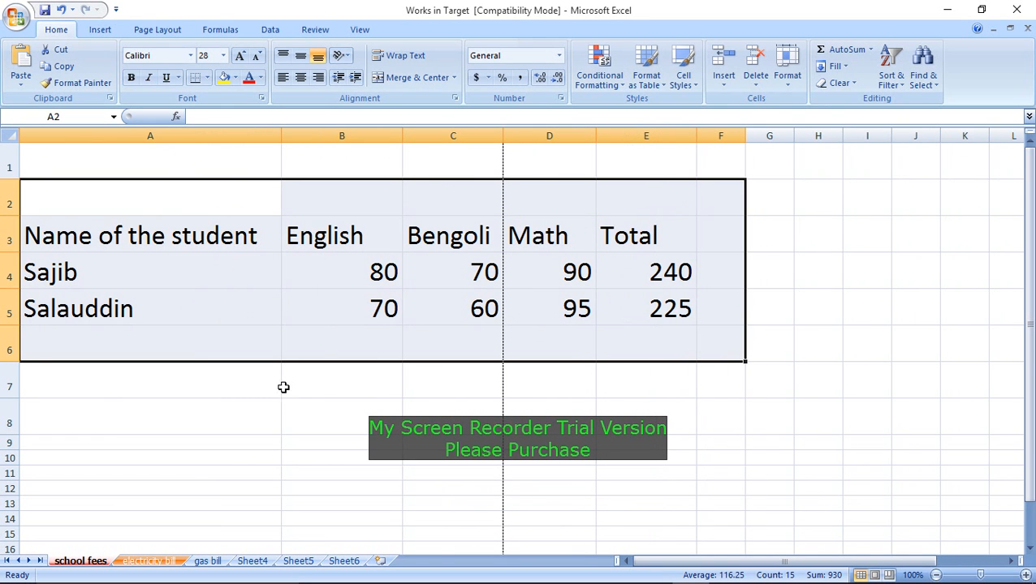
Preview the widened marksheet for printing, with only the selected cells as the print content
{"action": "left_click", "coordinate": [17, 18]}
{"action": "mouse_move", "coordinate": [60, 218]}
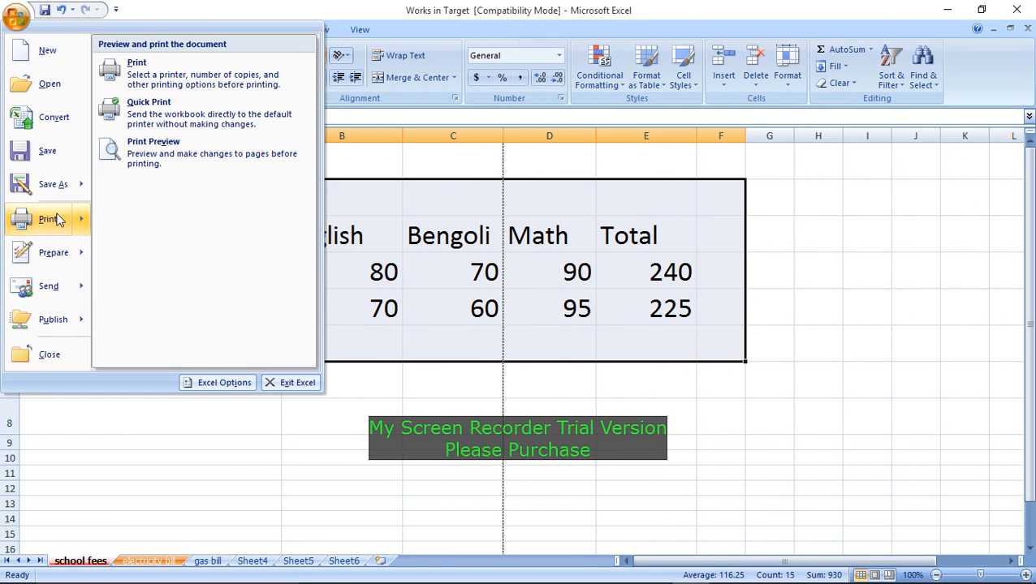
{"action": "left_click", "coordinate": [191, 81]}
{"action": "left_click", "coordinate": [214, 432]}
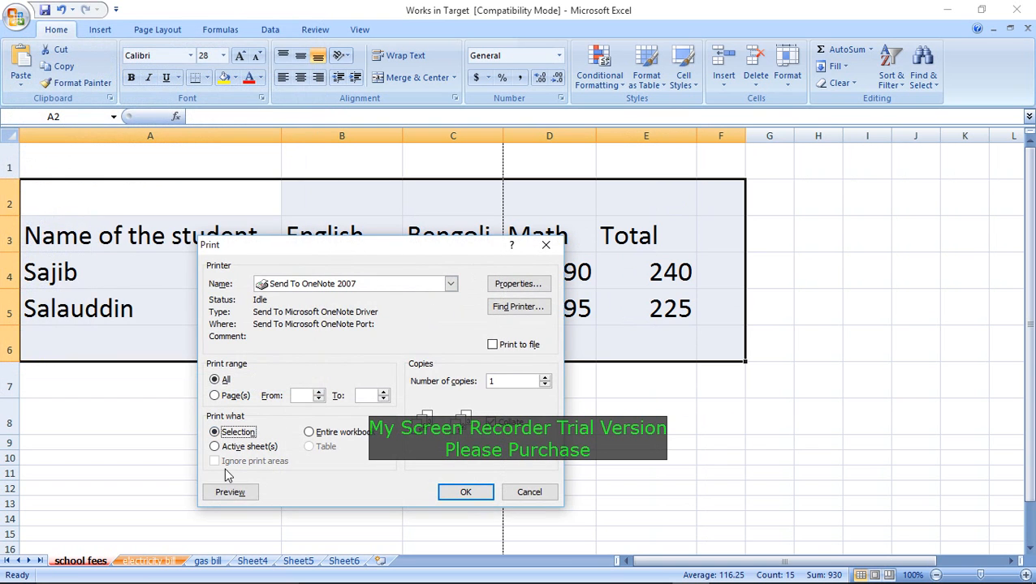
{"action": "left_click", "coordinate": [231, 495]}
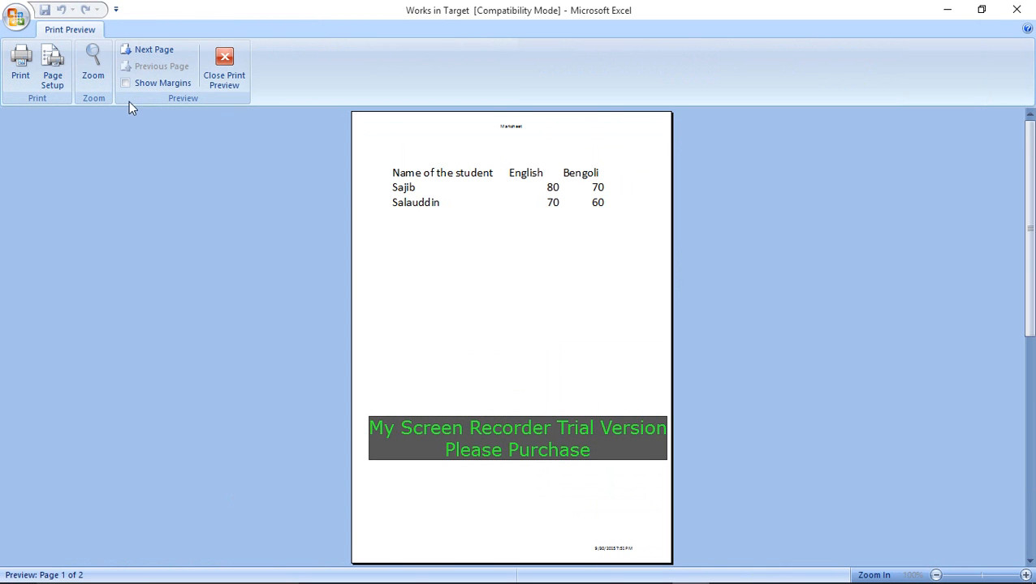
Set the print scaling to 50% of normal size and return to the worksheet
{"action": "left_click", "coordinate": [52, 69]}
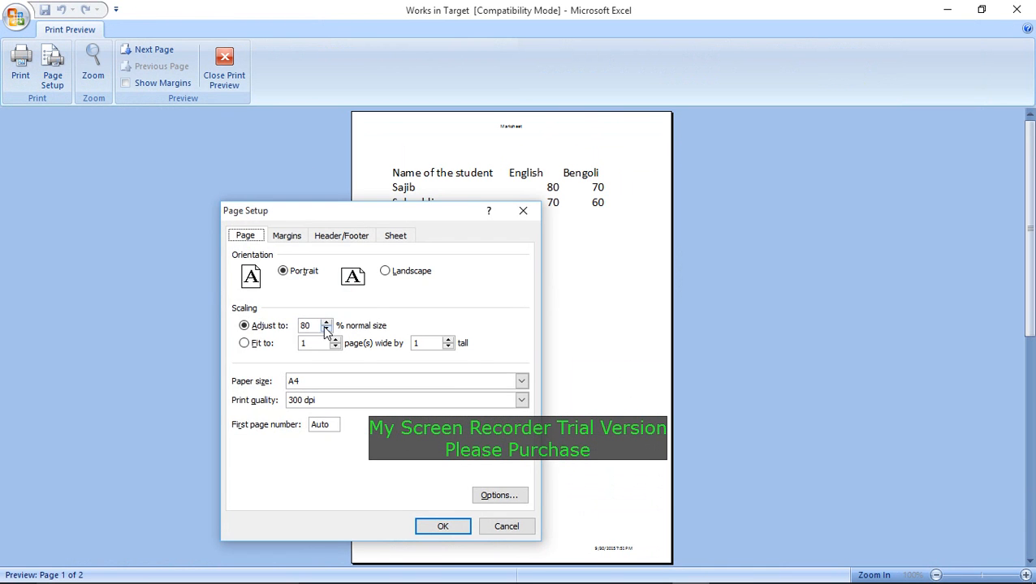
{"action": "left_click_drag", "start_coordinate": [315, 327], "coordinate": [292, 327]}
{"action": "type", "text": "50"}
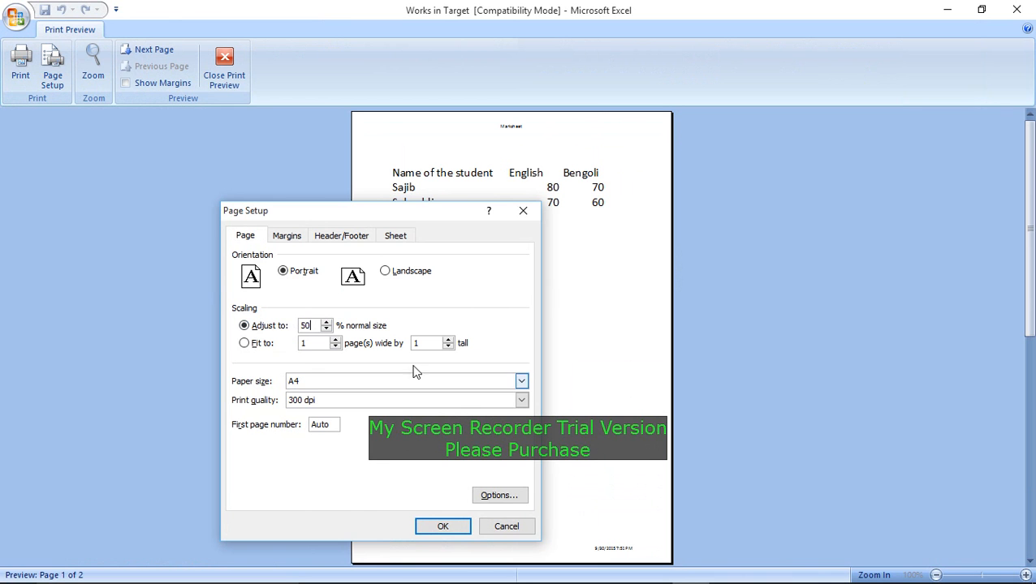
{"action": "left_click", "coordinate": [436, 526]}
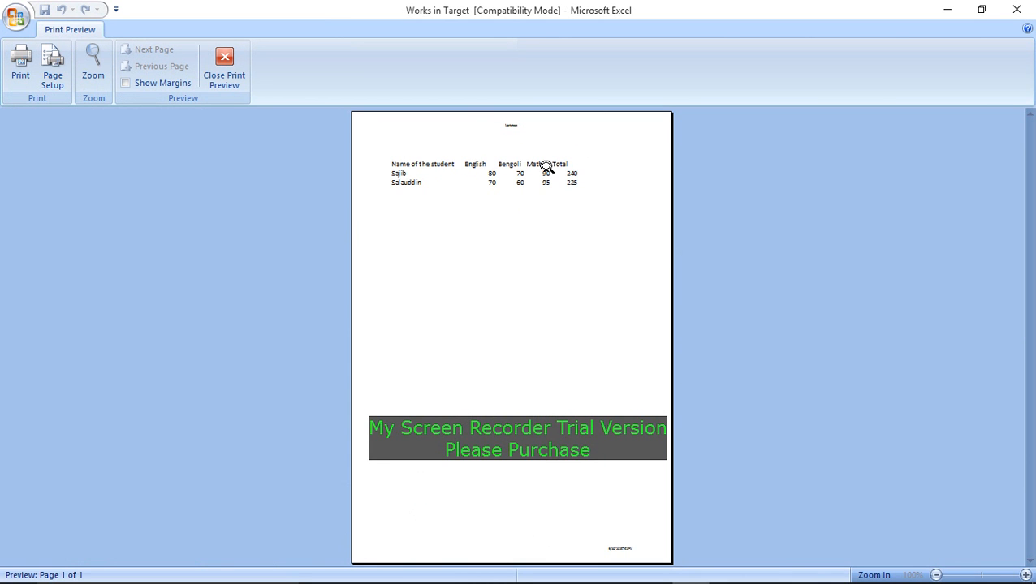
{"action": "left_click", "coordinate": [234, 61]}
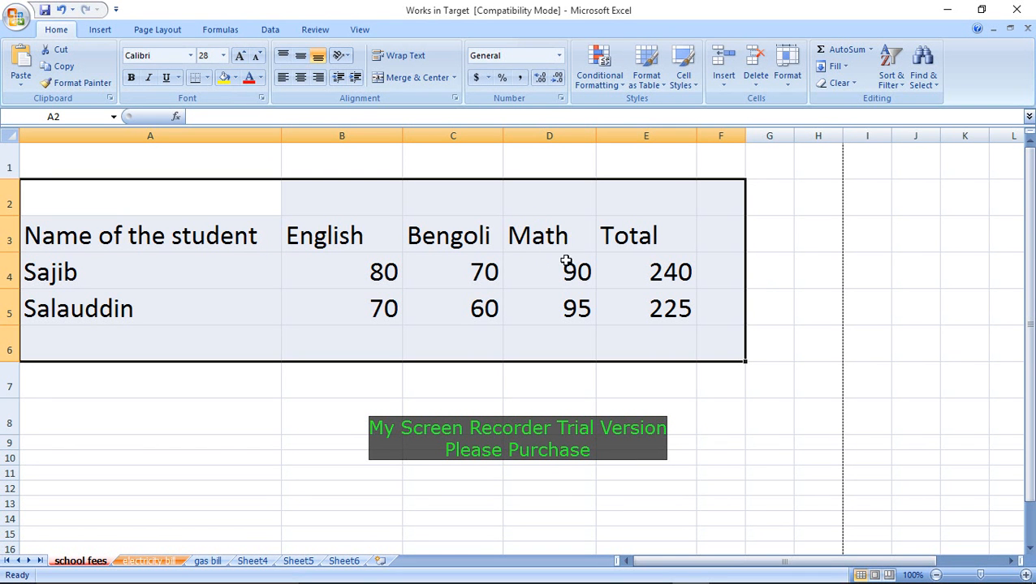
{"action": "mouse_move", "coordinate": [215, 557]}
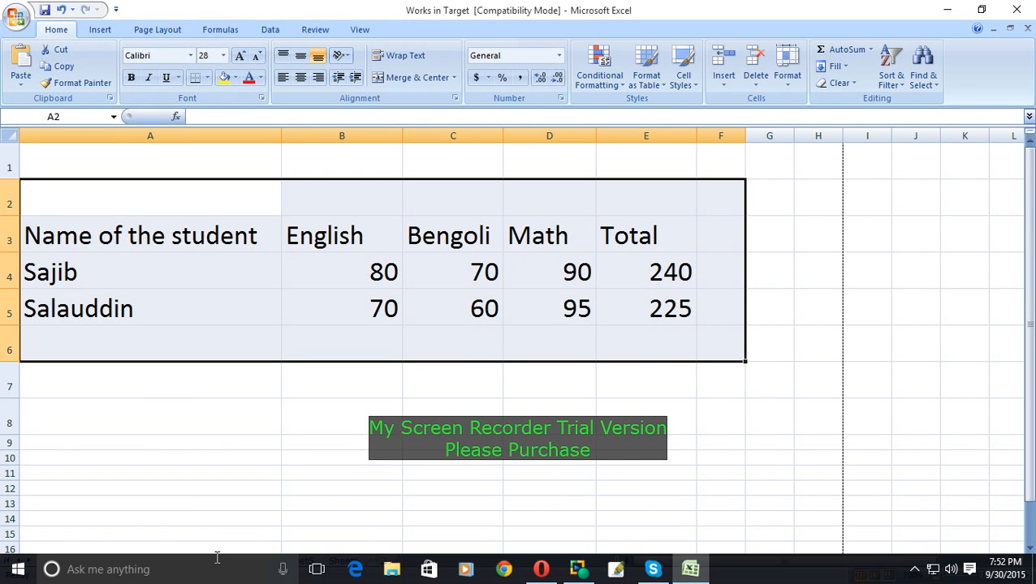
{"action": "mouse_move", "coordinate": [572, 570]}
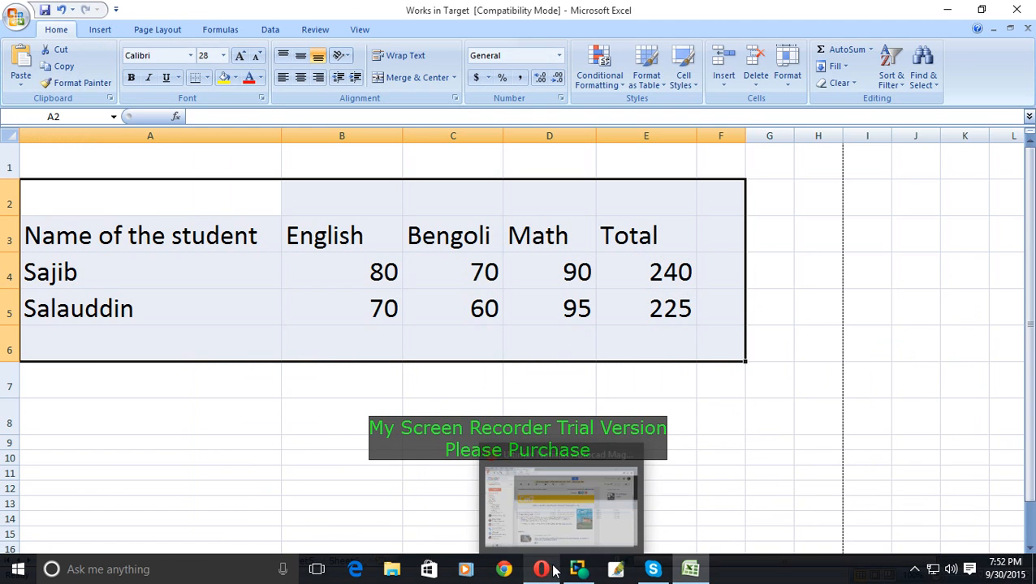
{"action": "left_click", "coordinate": [577, 568]}
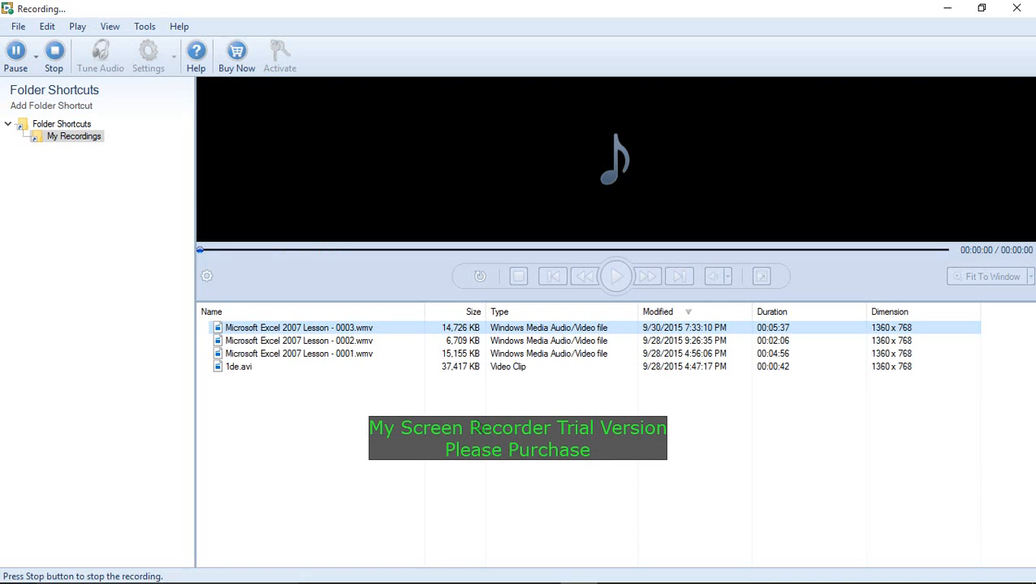
{"action": "left_click", "coordinate": [947, 8]}
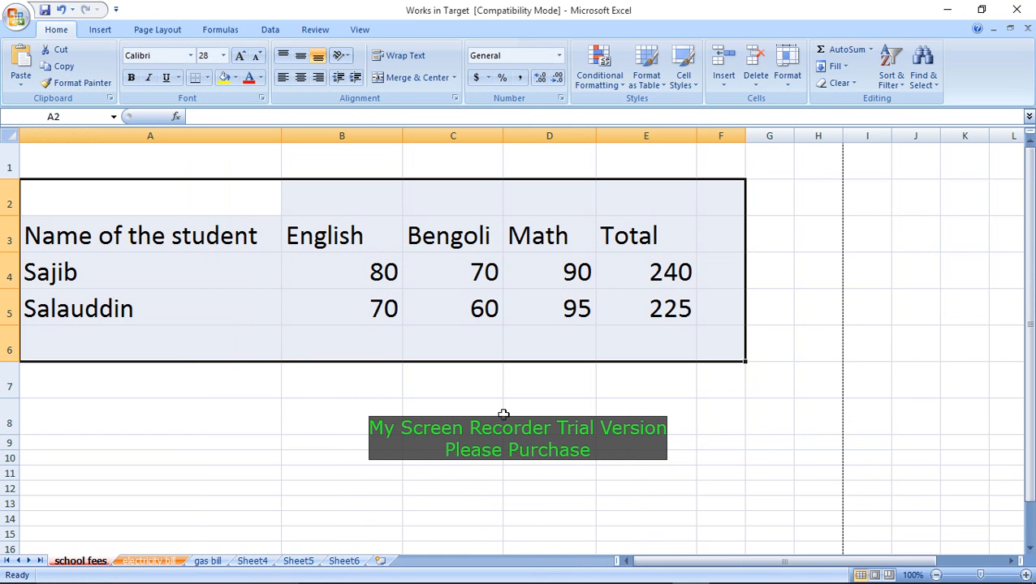
{"action": "left_click", "coordinate": [947, 9]}
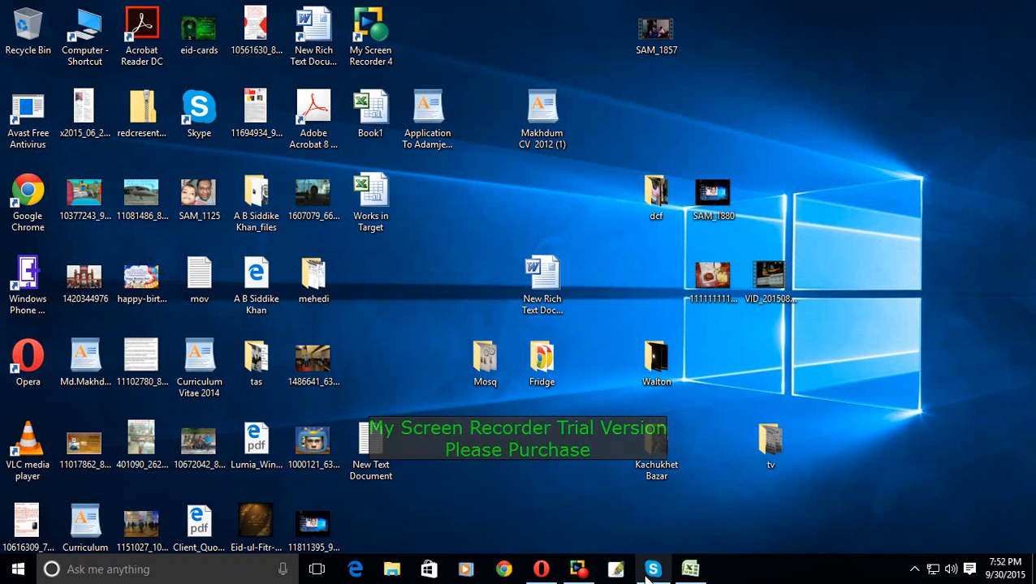
{"action": "left_click", "coordinate": [578, 569]}
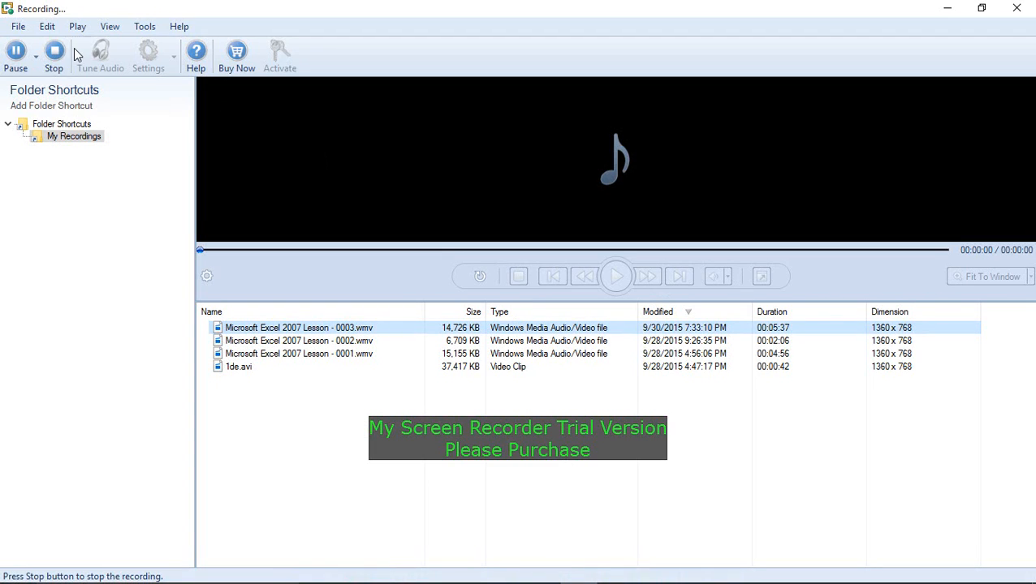